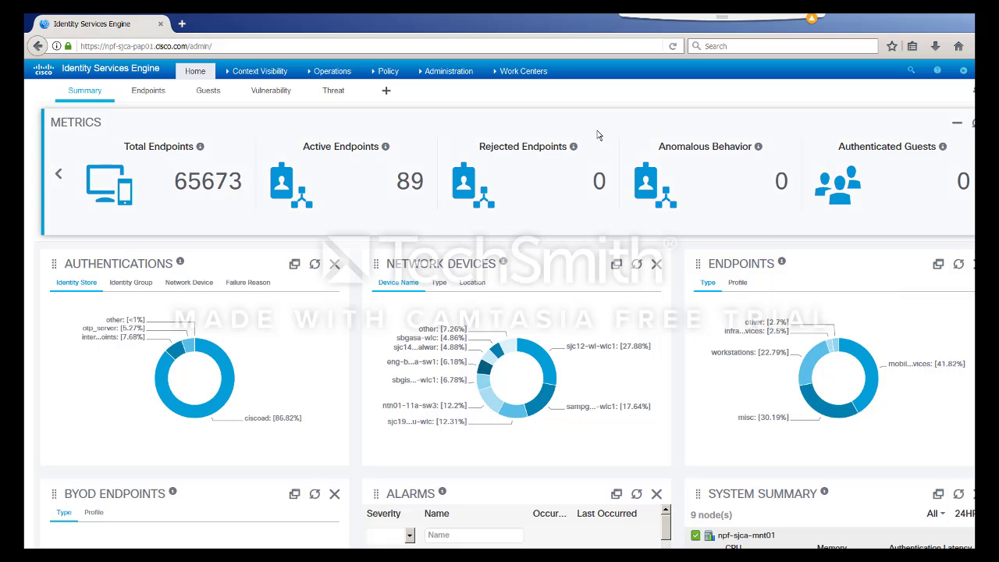
Step: Start a new dashboard from the settings menu and name it 'testdashboard'
{"action": "left_click", "coordinate": [394, 74]}
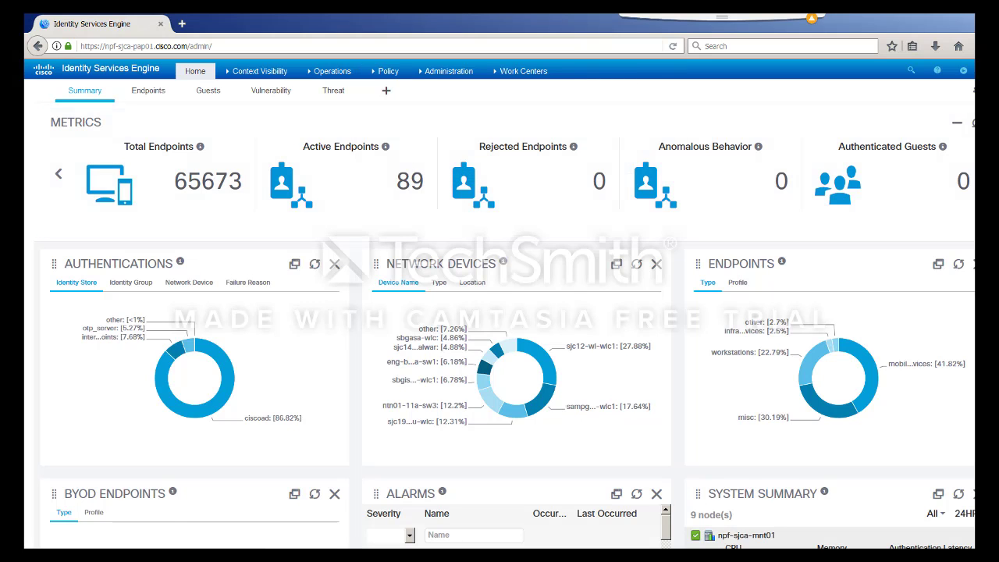
{"action": "left_click", "coordinate": [972, 91]}
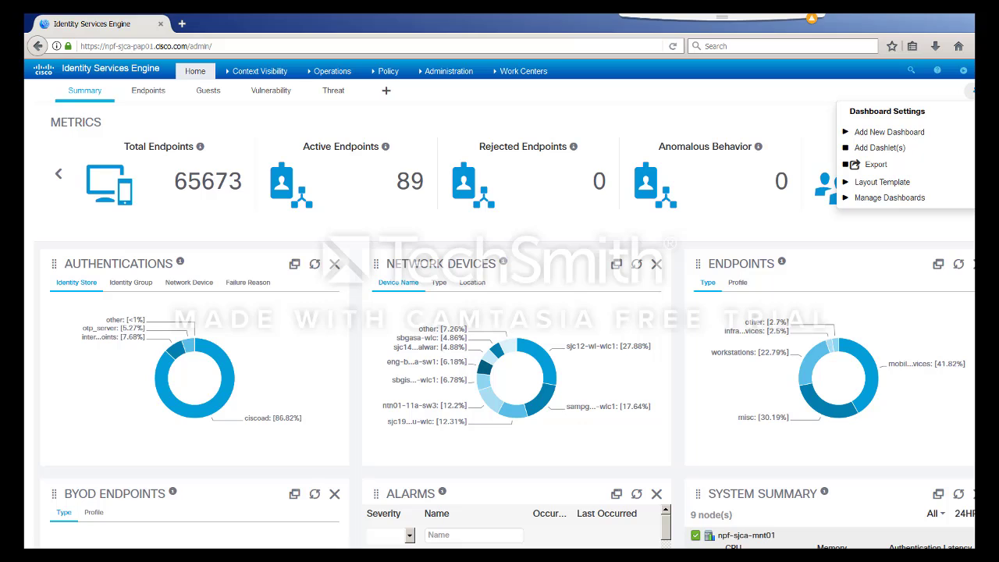
{"action": "left_click", "coordinate": [892, 133]}
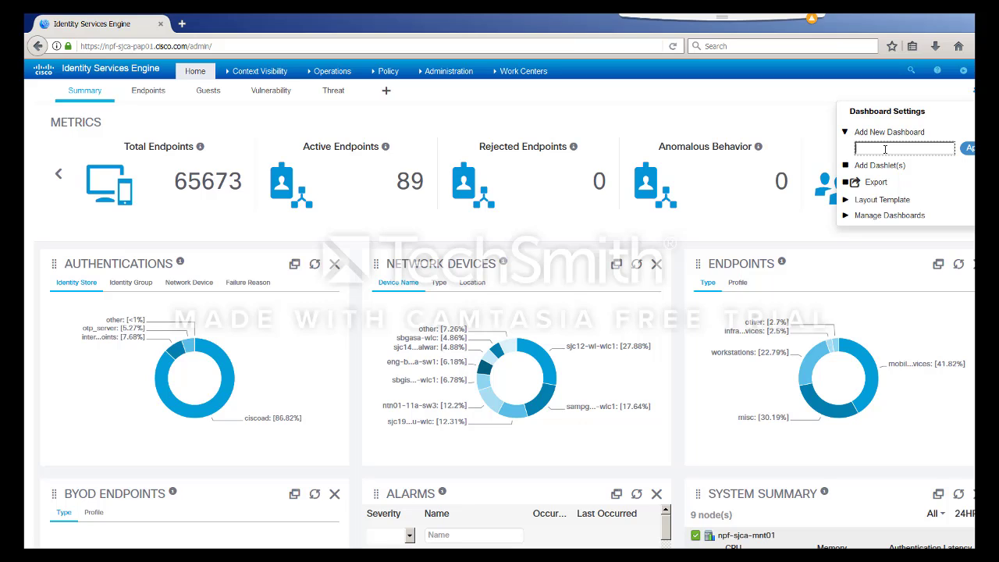
{"action": "type", "text": "testdashboard"}
Step: Add the Alarms, Compromised Endpoints Over Time, Endpoints and Identity Group dashlets, then save
{"action": "left_click", "coordinate": [876, 164]}
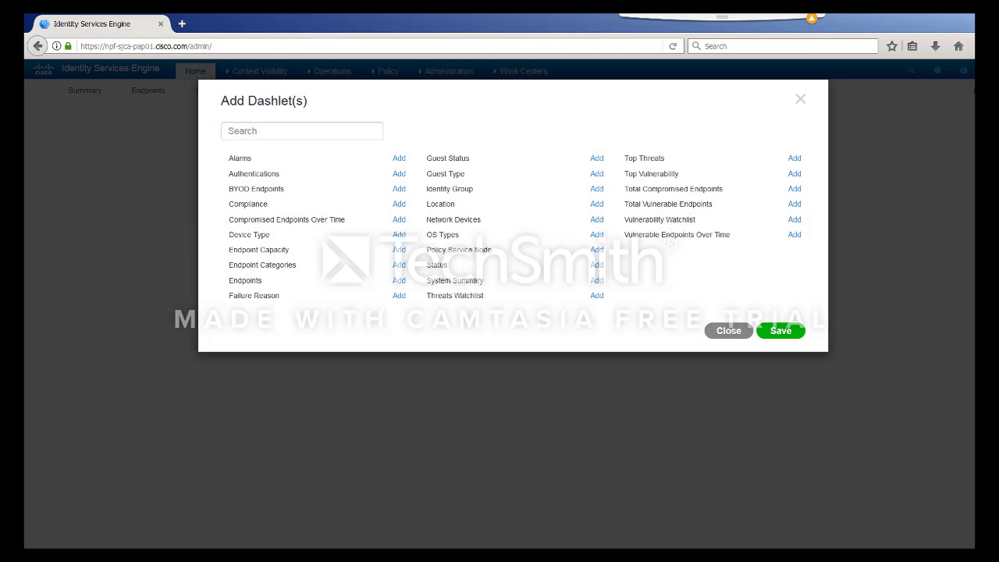
{"action": "left_click", "coordinate": [399, 159]}
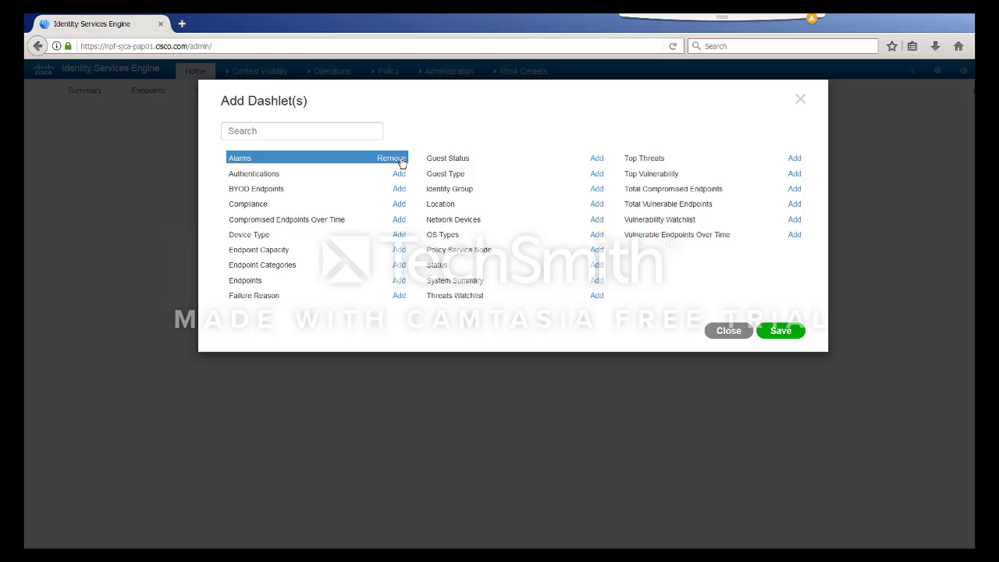
{"action": "left_click", "coordinate": [399, 220]}
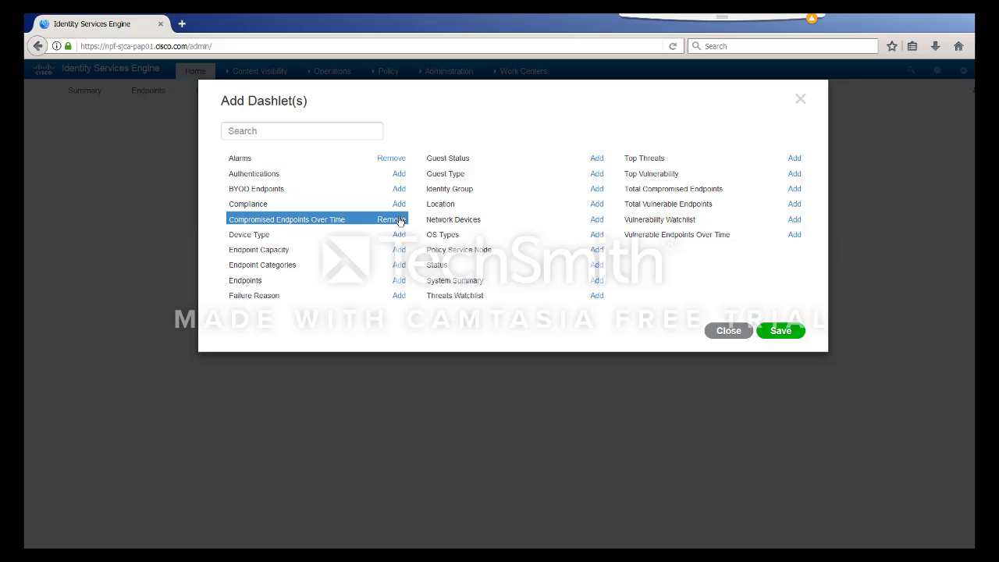
{"action": "left_click", "coordinate": [400, 282]}
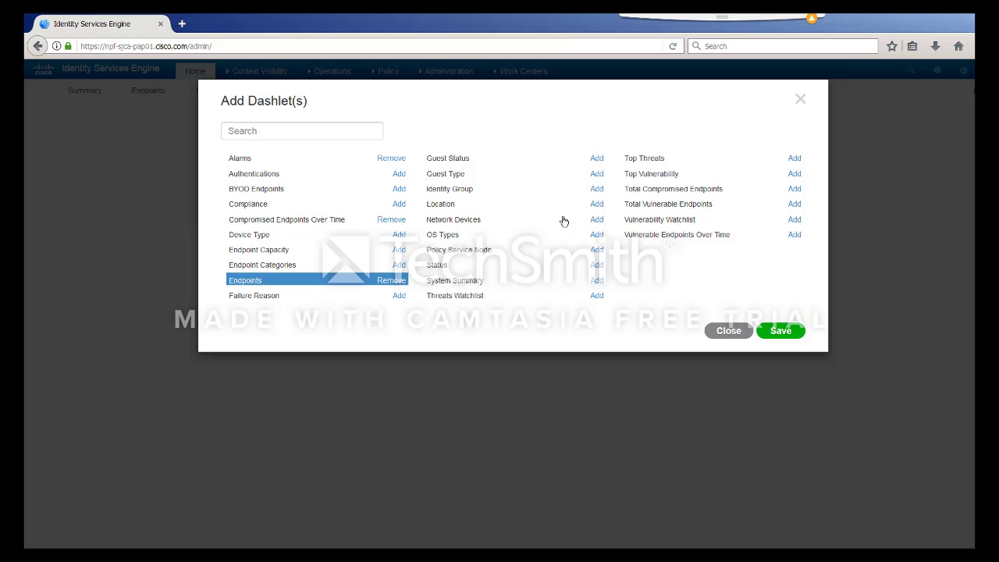
{"action": "left_click", "coordinate": [598, 191]}
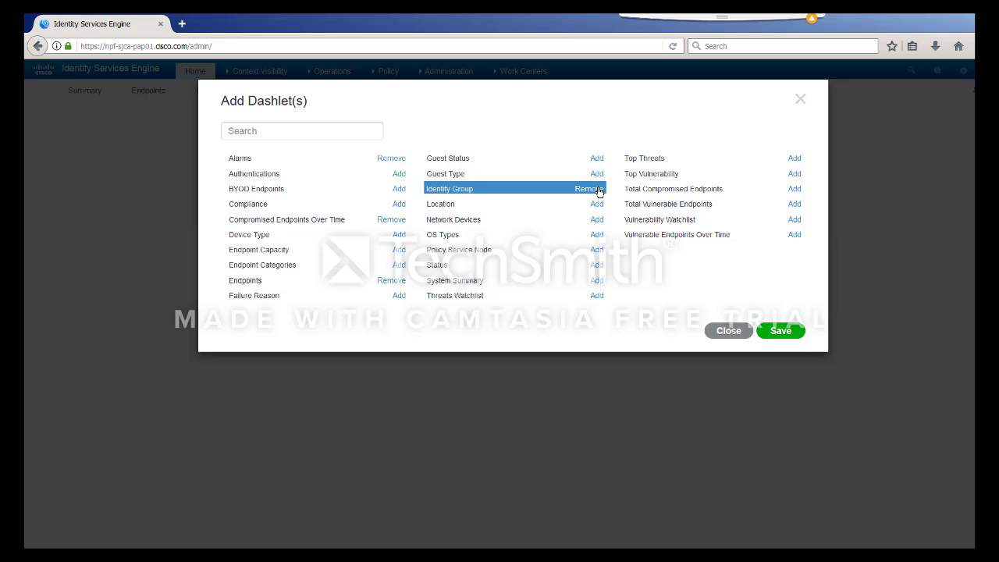
{"action": "left_click", "coordinate": [780, 331]}
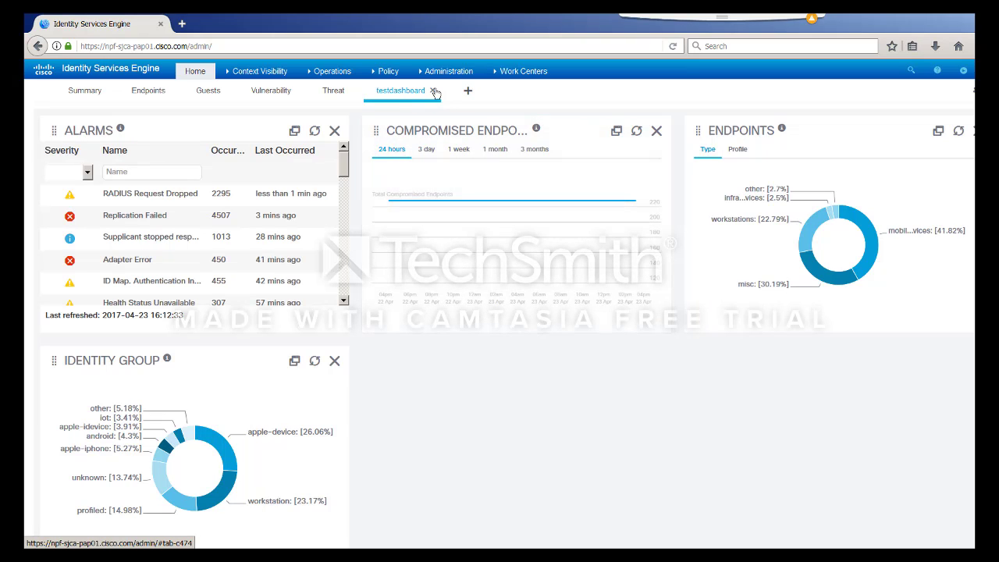
Step: Remove the testdashboard tab and confirm its deletion
{"action": "left_click", "coordinate": [436, 92]}
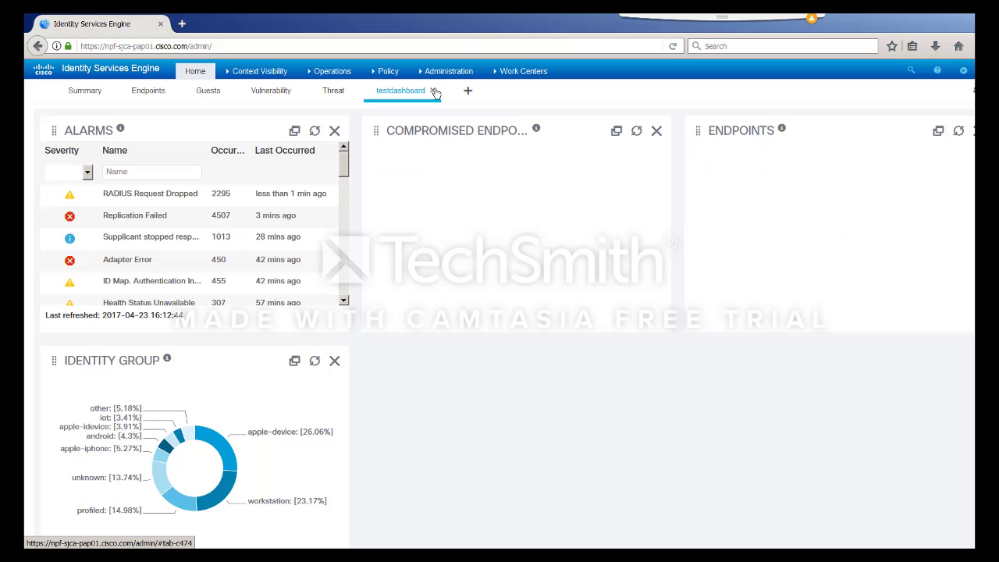
{"action": "left_click", "coordinate": [435, 93]}
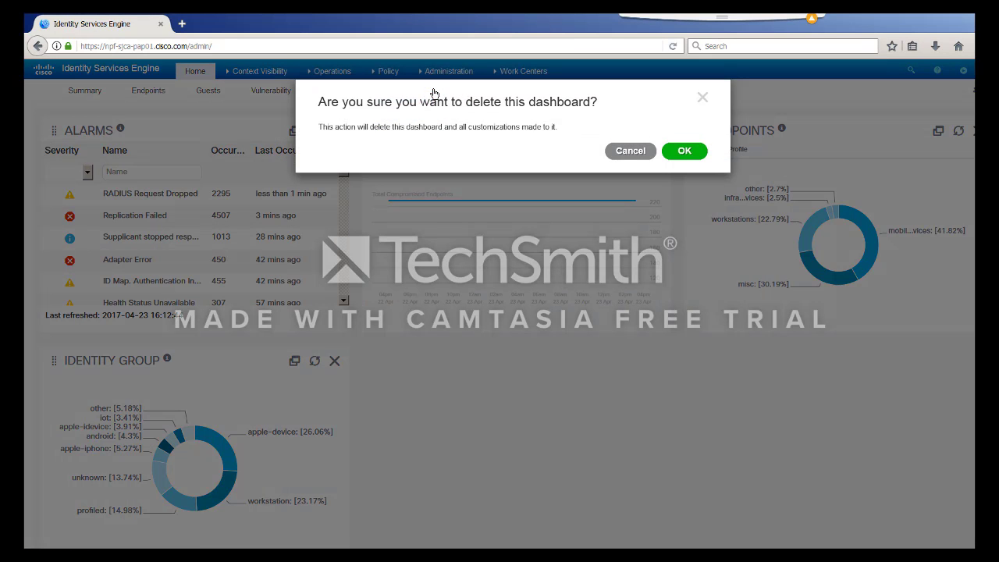
{"action": "left_click", "coordinate": [690, 154]}
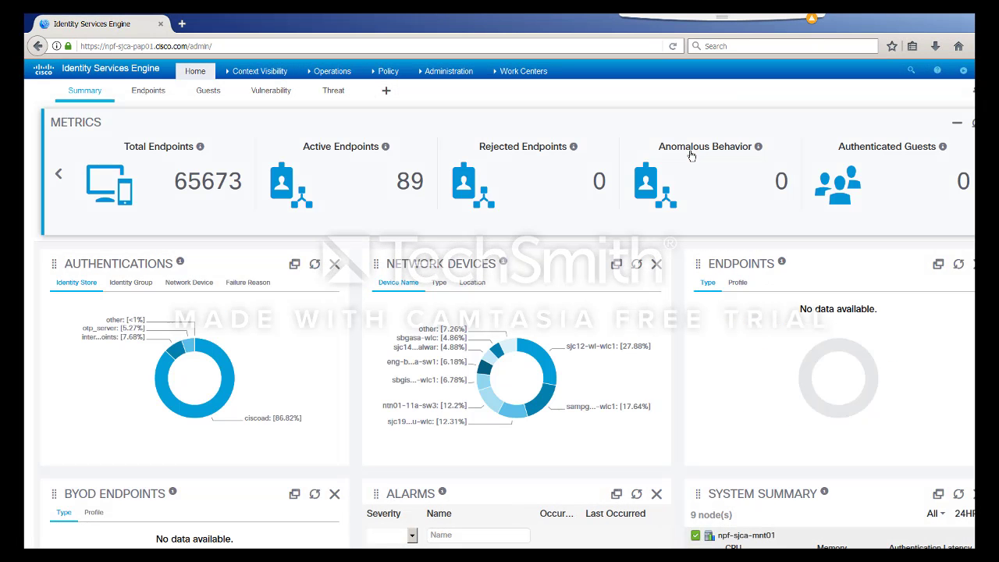
{"action": "left_click", "coordinate": [972, 91]}
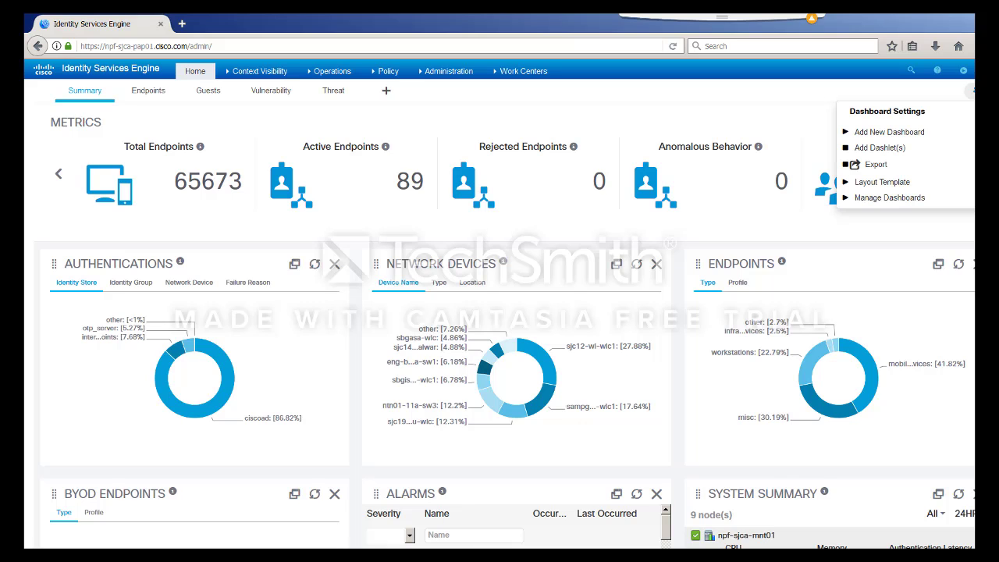
Step: Export the Summary dashlets as PDF, excluding Metrics and Authentications, and save the file
{"action": "left_click", "coordinate": [902, 168]}
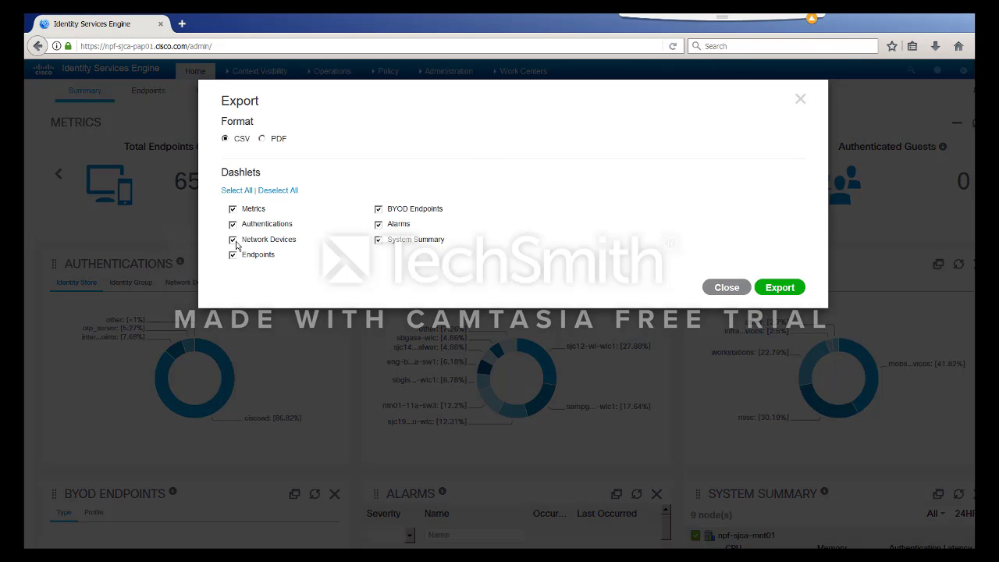
{"action": "left_click", "coordinate": [233, 210]}
{"action": "left_click", "coordinate": [233, 224]}
{"action": "left_click", "coordinate": [262, 138]}
{"action": "left_click", "coordinate": [785, 288]}
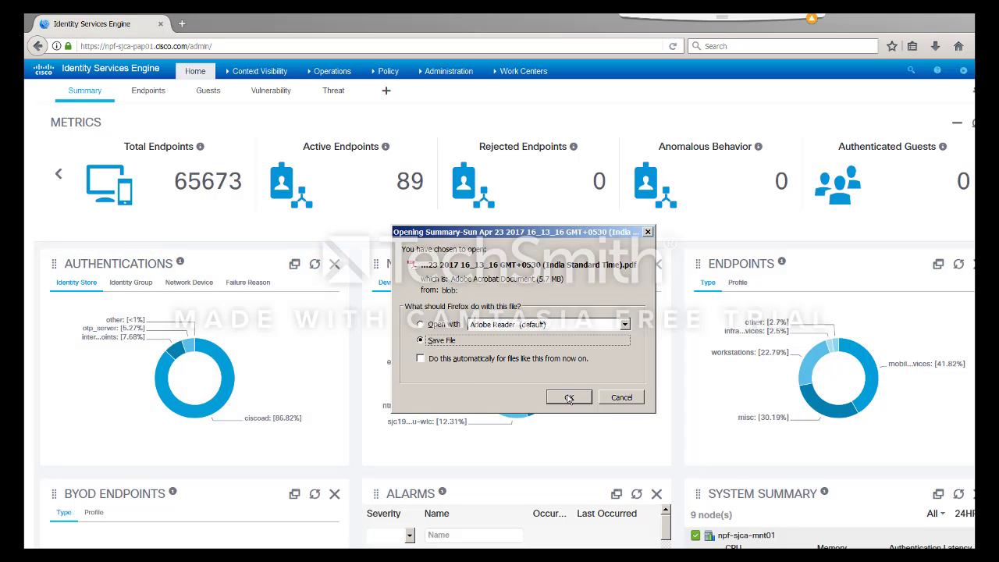
{"action": "left_click", "coordinate": [568, 398]}
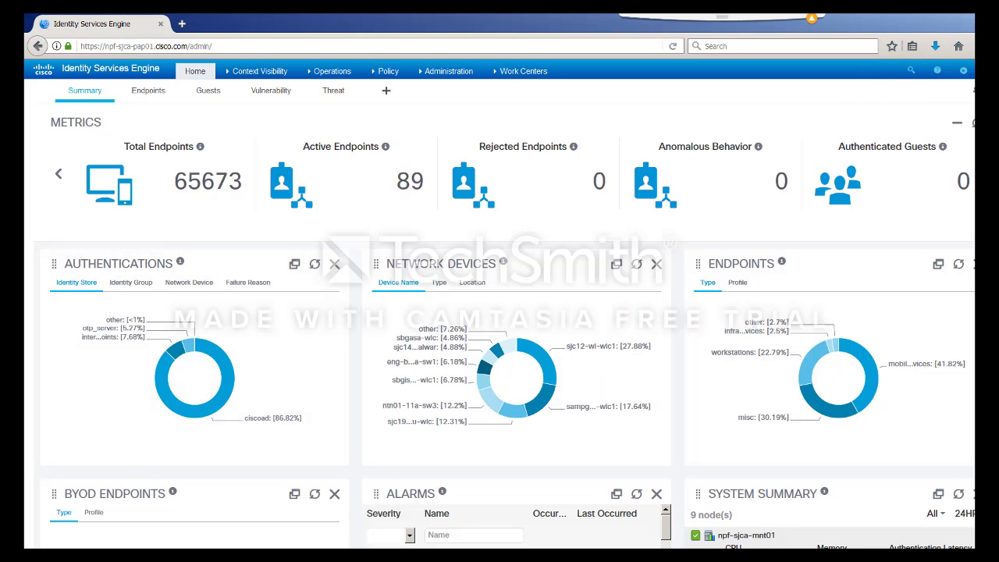
Step: Open the workstations segment of the Endpoints donut chart to list its 14965 endpoints
{"action": "scroll", "coordinate": [500, 312], "scroll_direction": "down", "scroll_amount": 3}
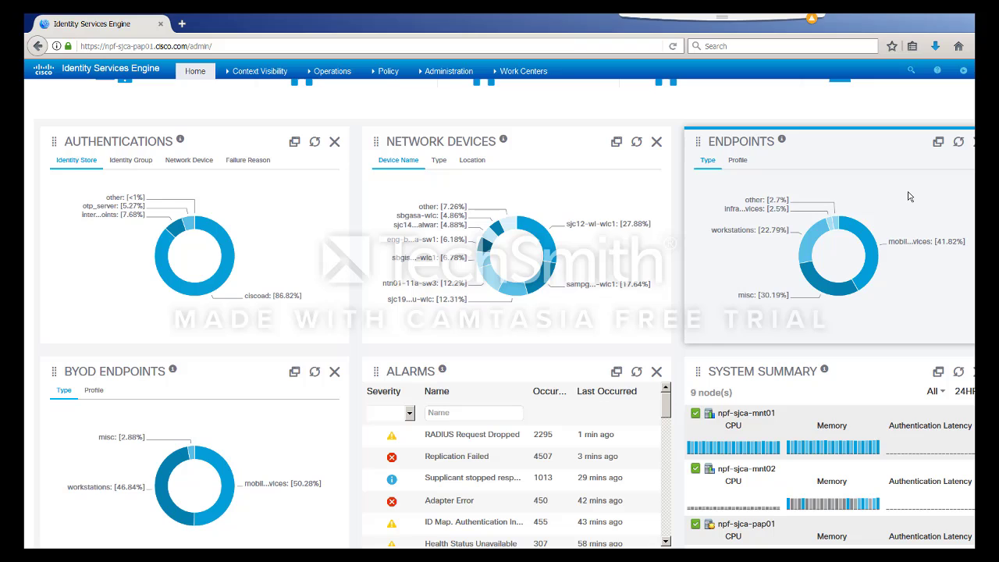
{"action": "mouse_move", "coordinate": [867, 234]}
{"action": "mouse_move", "coordinate": [817, 286]}
{"action": "mouse_move", "coordinate": [809, 244]}
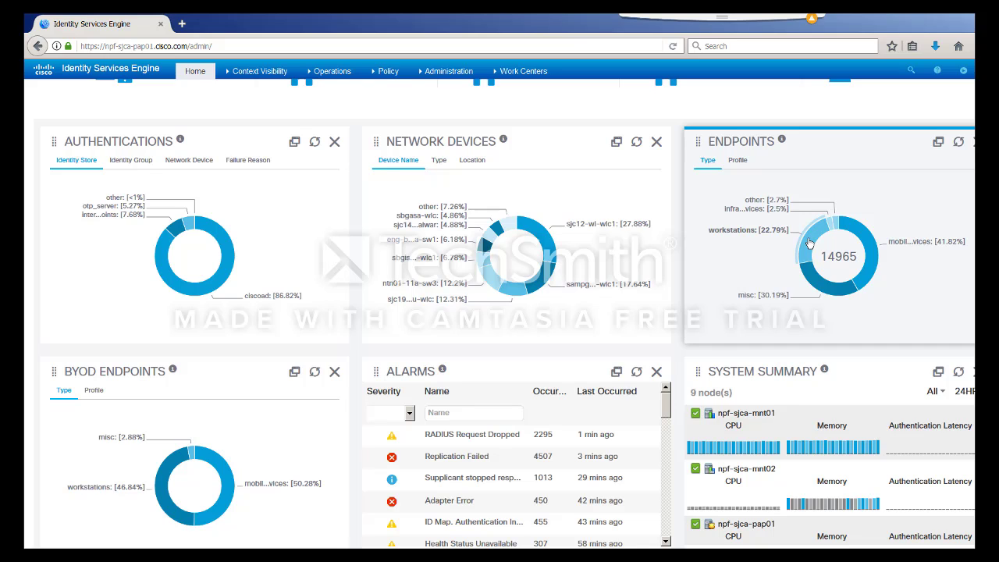
{"action": "left_click", "coordinate": [810, 244]}
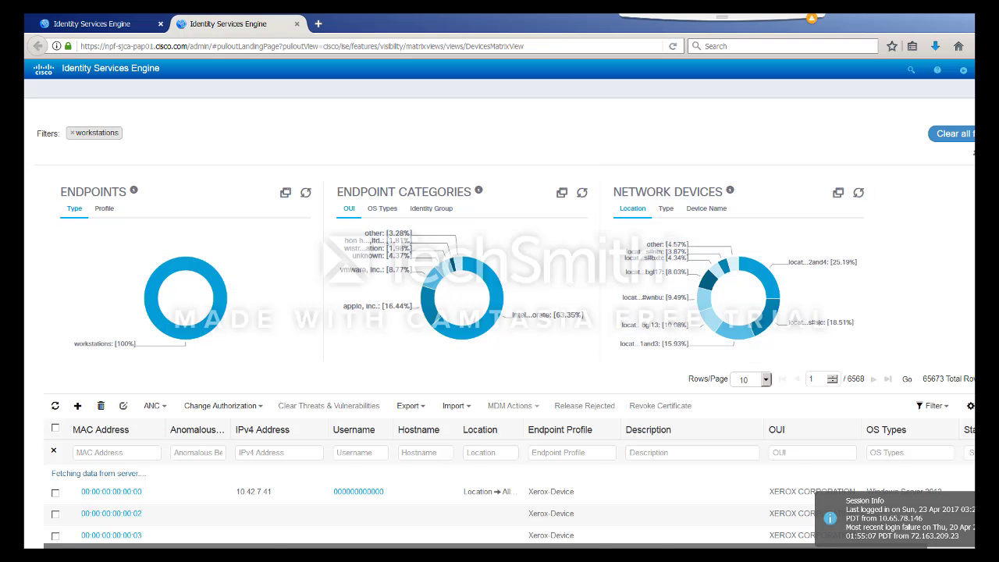
Step: Keep the workstation endpoints table at 10 rows per page
{"action": "scroll", "coordinate": [943, 309], "scroll_direction": "down", "scroll_amount": 4}
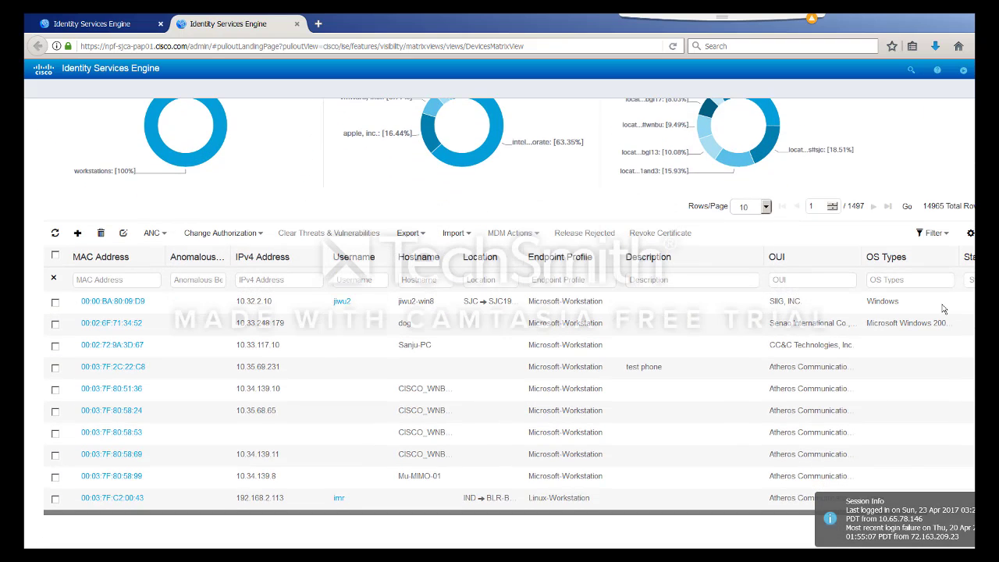
{"action": "left_click", "coordinate": [767, 208]}
{"action": "left_click", "coordinate": [767, 209]}
Step: Show OS Types and Status columns in the endpoint table and bring up the filter types
{"action": "left_click", "coordinate": [971, 233]}
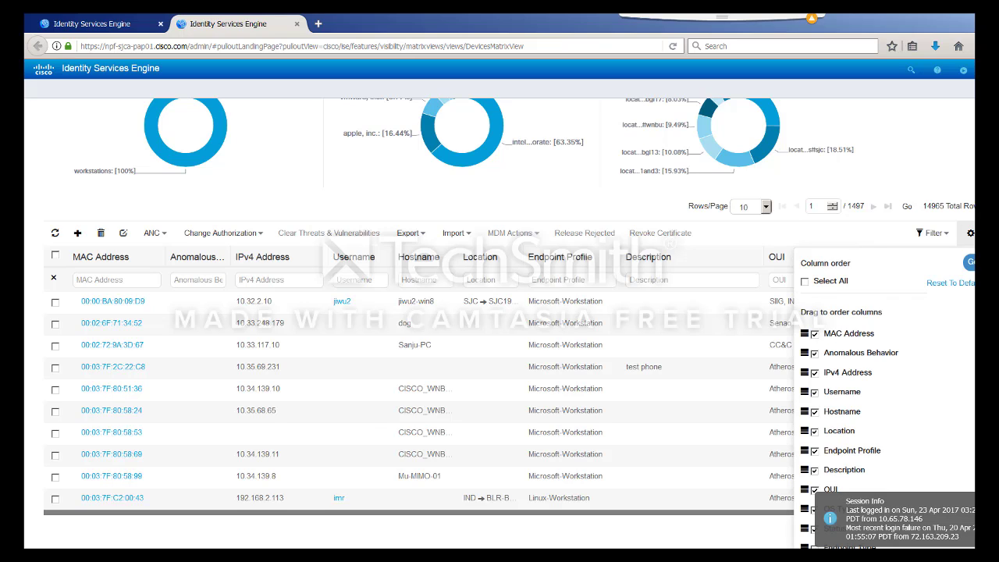
{"action": "scroll", "coordinate": [882, 406], "scroll_direction": "down", "scroll_amount": 5}
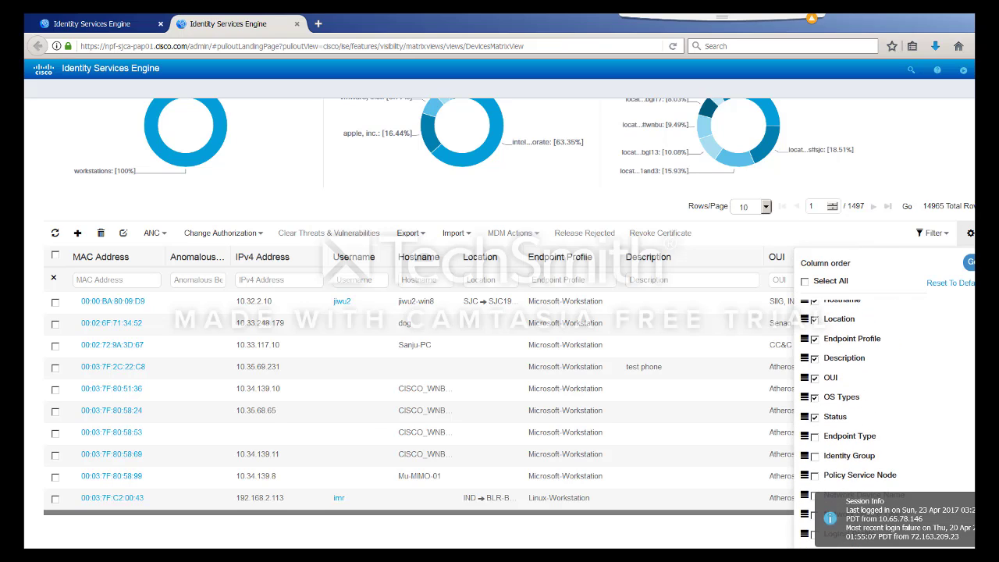
{"action": "scroll", "coordinate": [882, 406], "scroll_direction": "up", "scroll_amount": 3}
{"action": "scroll", "coordinate": [882, 500], "scroll_direction": "up", "scroll_amount": 3}
{"action": "scroll", "coordinate": [882, 500], "scroll_direction": "down", "scroll_amount": 3}
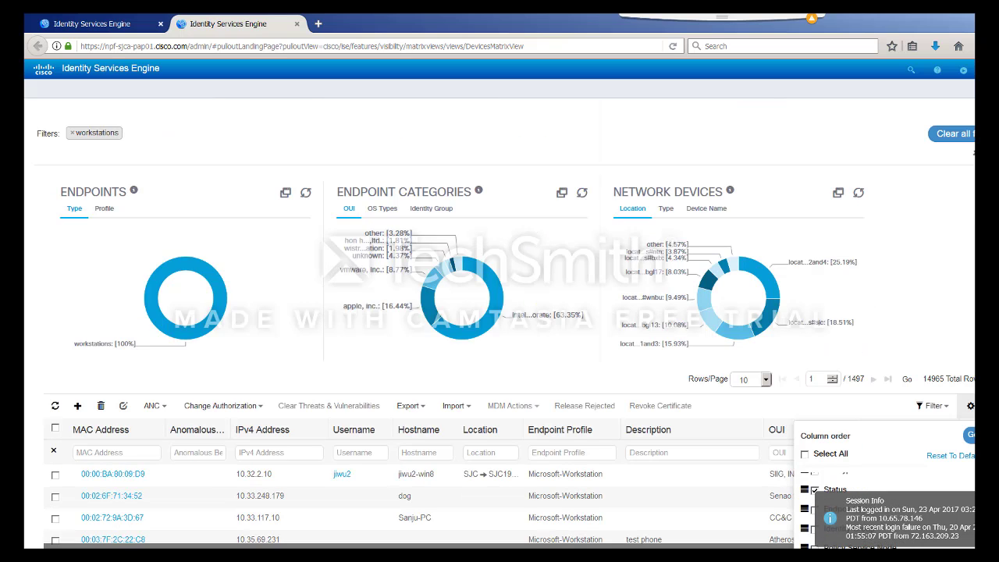
{"action": "scroll", "coordinate": [500, 320], "scroll_direction": "down", "scroll_amount": 3}
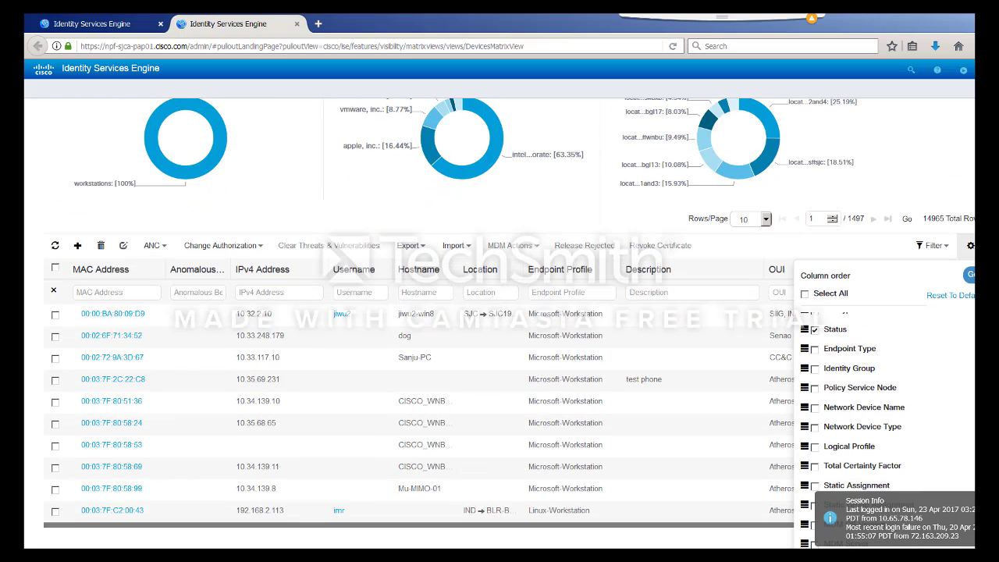
{"action": "left_click", "coordinate": [936, 161]}
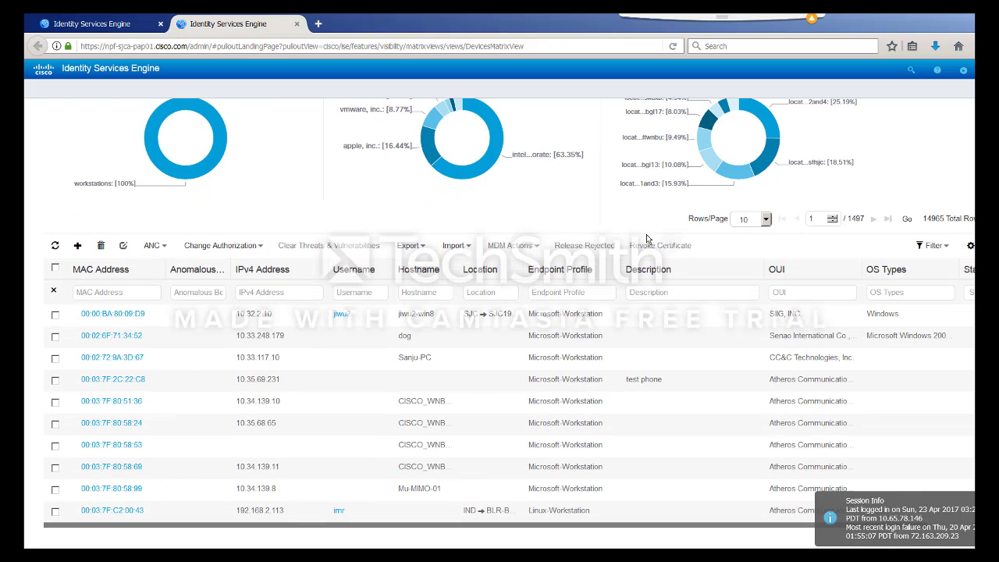
{"action": "left_click", "coordinate": [107, 292]}
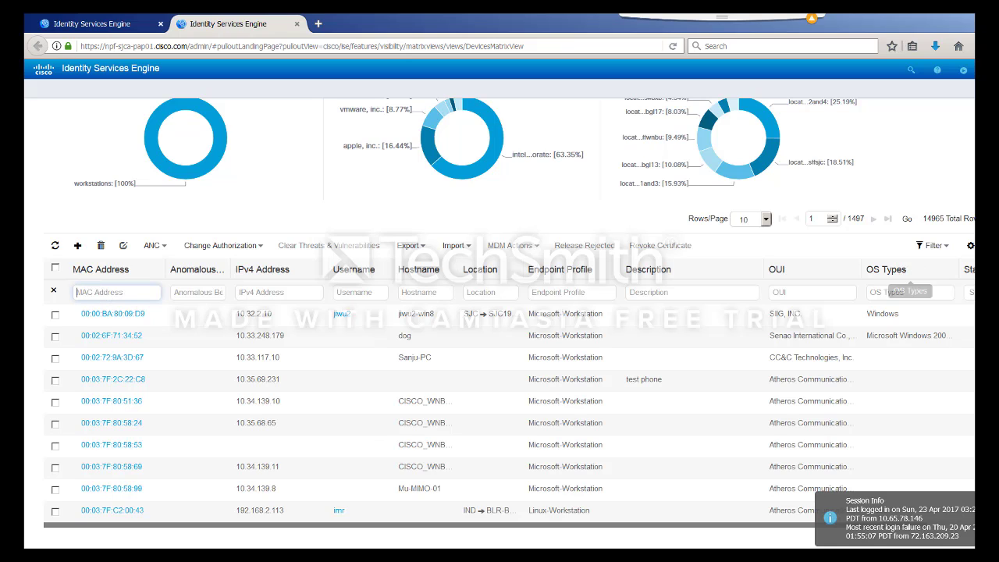
{"action": "left_click", "coordinate": [951, 245]}
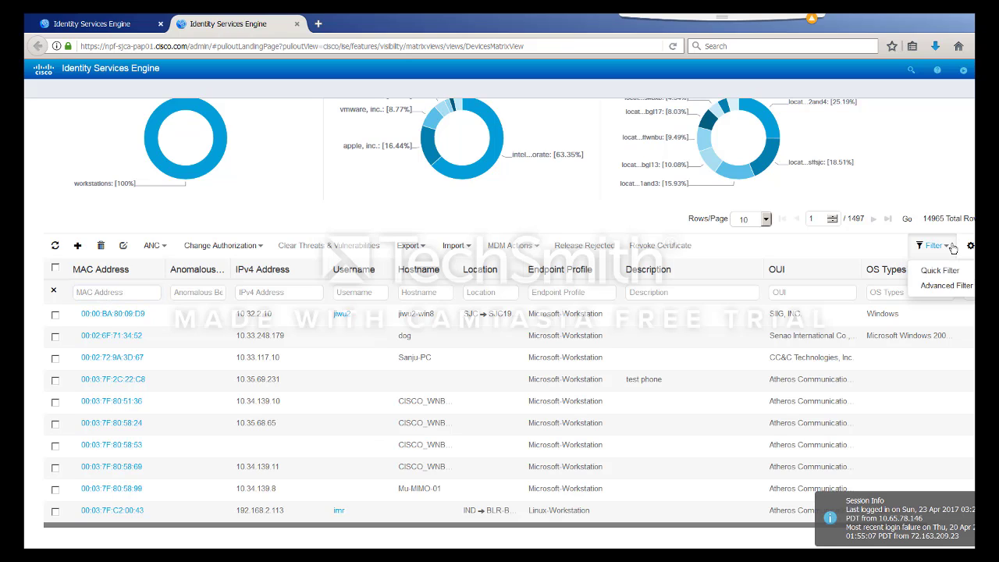
Step: Apply an advanced filter of Username Contains the user's ID, narrowing the endpoints to 3
{"action": "left_click", "coordinate": [948, 289]}
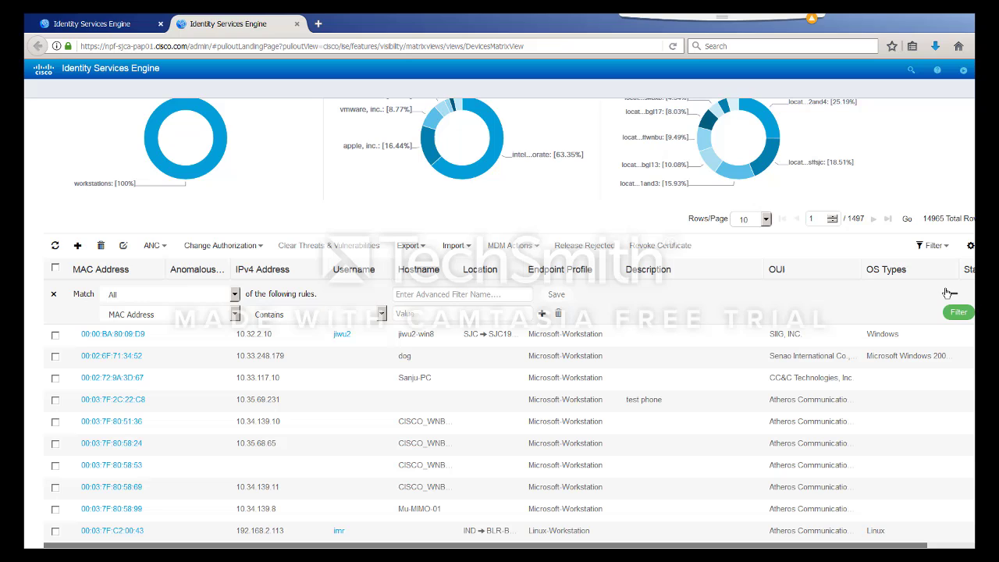
{"action": "left_click", "coordinate": [234, 315]}
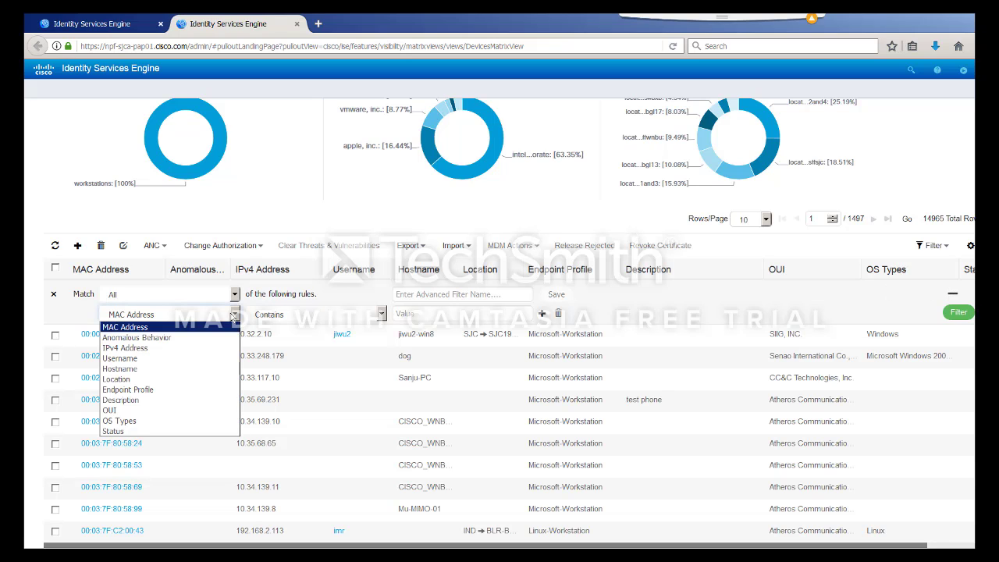
{"action": "left_click", "coordinate": [136, 362]}
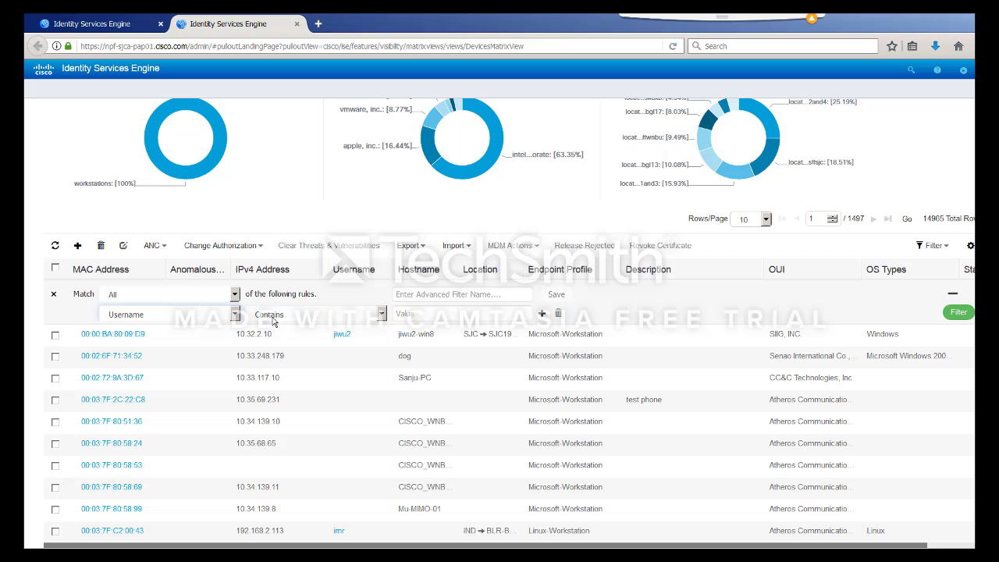
{"action": "left_click", "coordinate": [380, 314]}
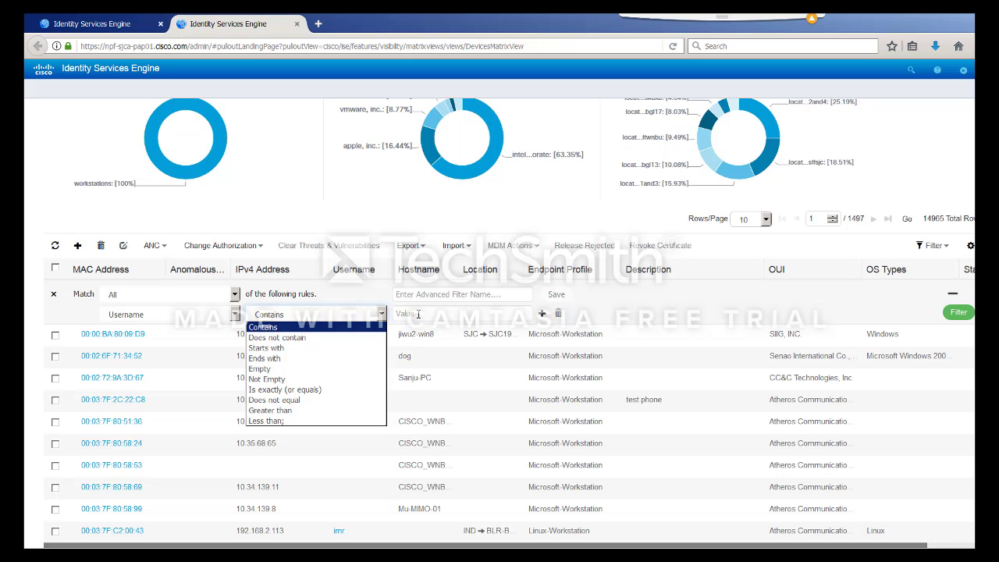
{"action": "left_click", "coordinate": [418, 313]}
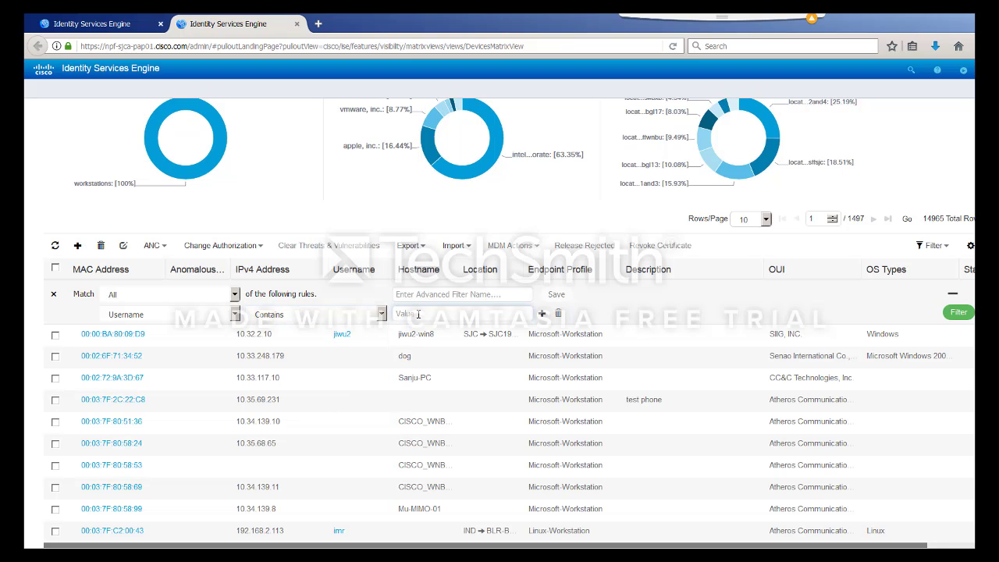
{"action": "type", "text": "i"}
{"action": "type", "text": "iwu2"}
{"action": "left_click", "coordinate": [964, 313]}
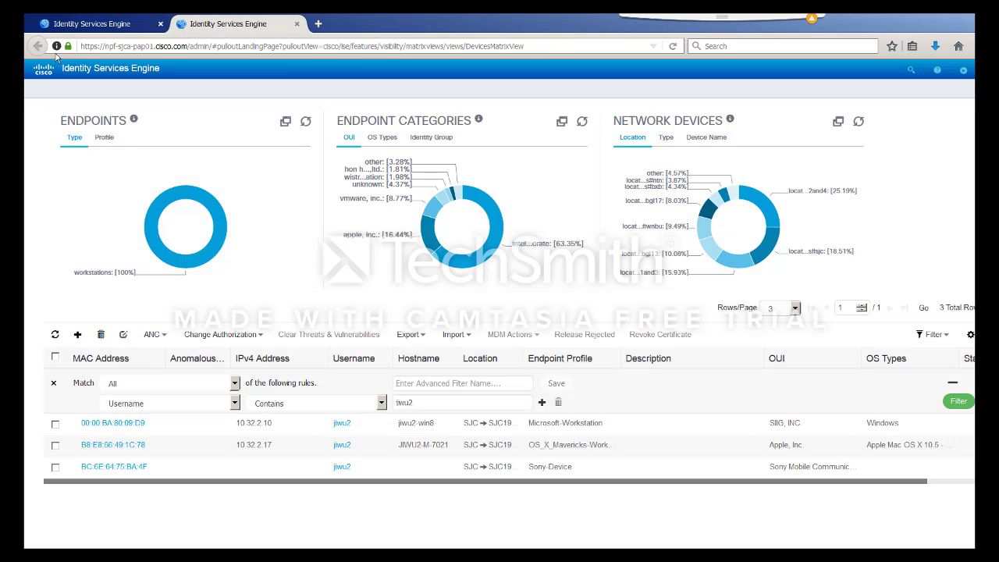
Step: Return to the Home dashboard, review System Summary, and open the RADIUS Request Dropped alarm details
{"action": "left_click", "coordinate": [102, 18]}
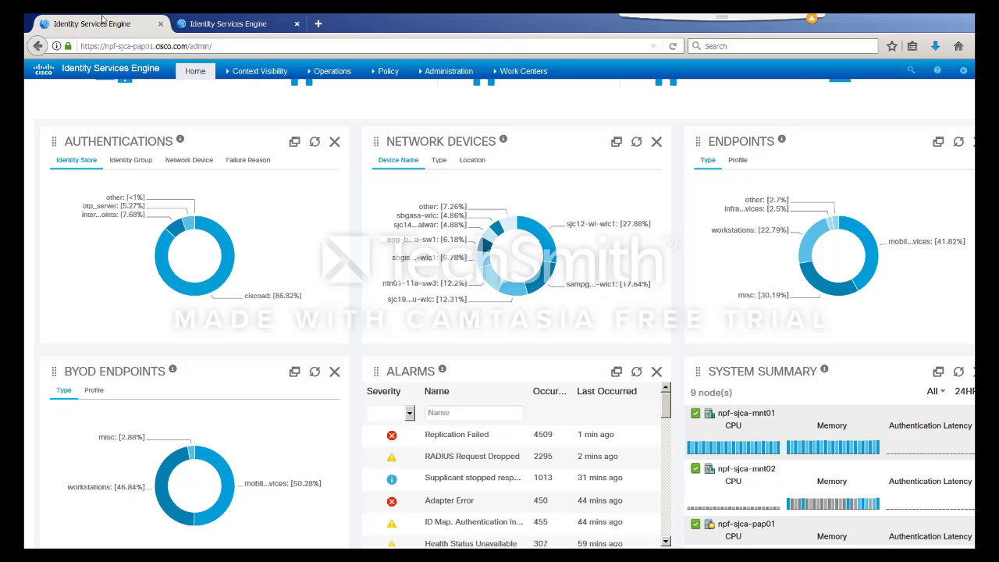
{"action": "scroll", "coordinate": [783, 367], "scroll_direction": "down", "scroll_amount": 1}
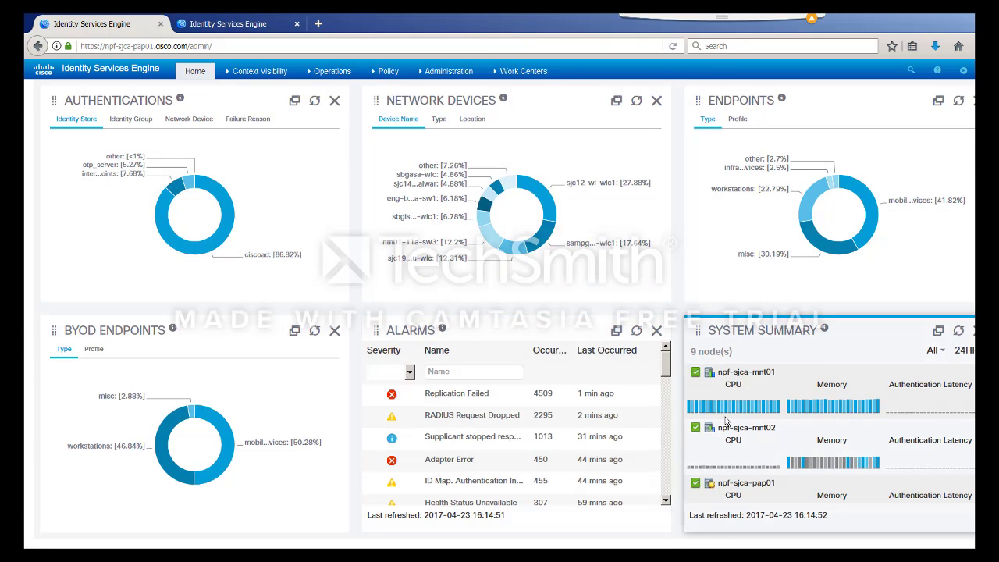
{"action": "mouse_move", "coordinate": [734, 411]}
{"action": "mouse_move", "coordinate": [830, 409]}
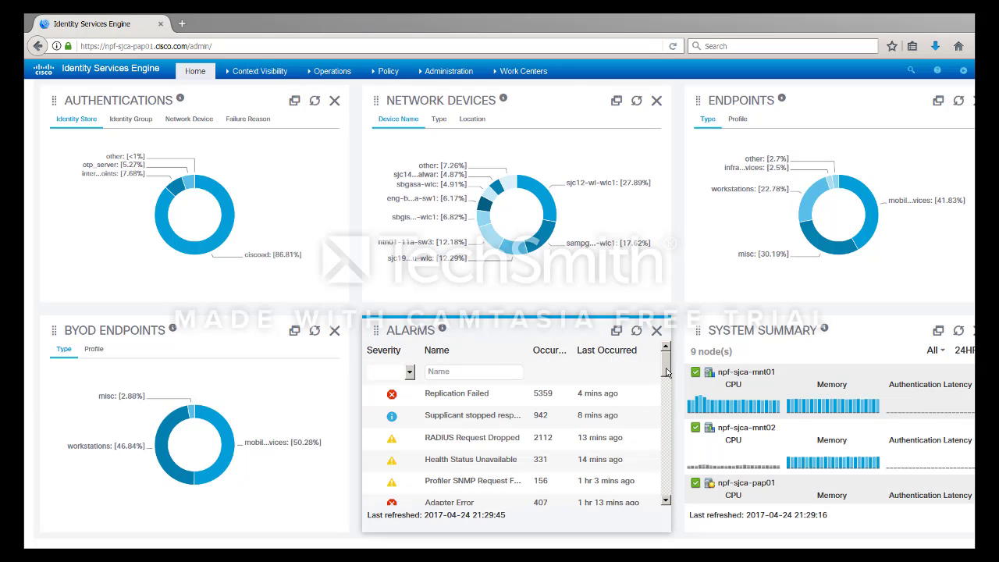
{"action": "mouse_move", "coordinate": [667, 369]}
{"action": "left_mouse_down"}
{"action": "mouse_move", "coordinate": [670, 406]}
{"action": "mouse_move", "coordinate": [668, 363]}
{"action": "left_mouse_up"}
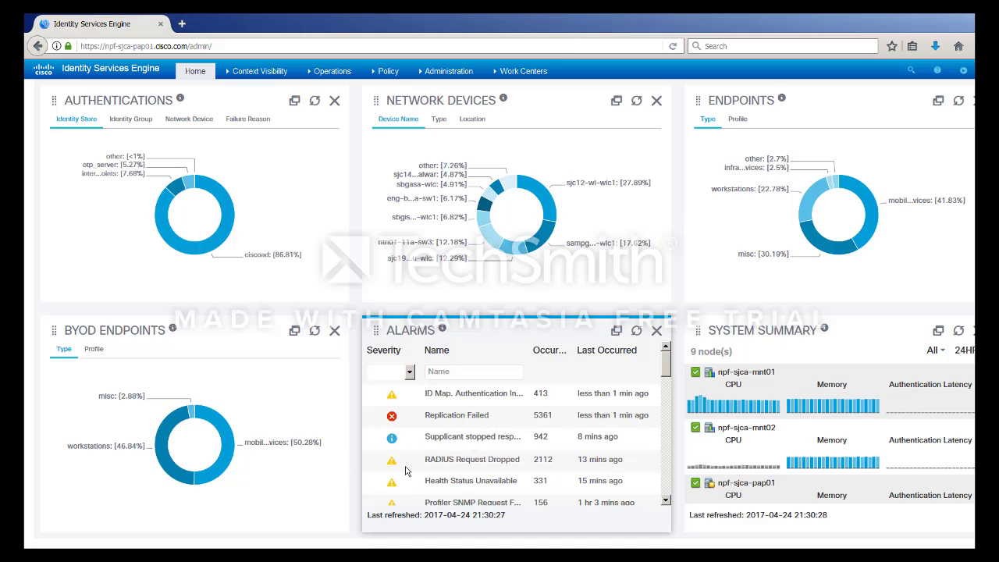
{"action": "left_click", "coordinate": [391, 465]}
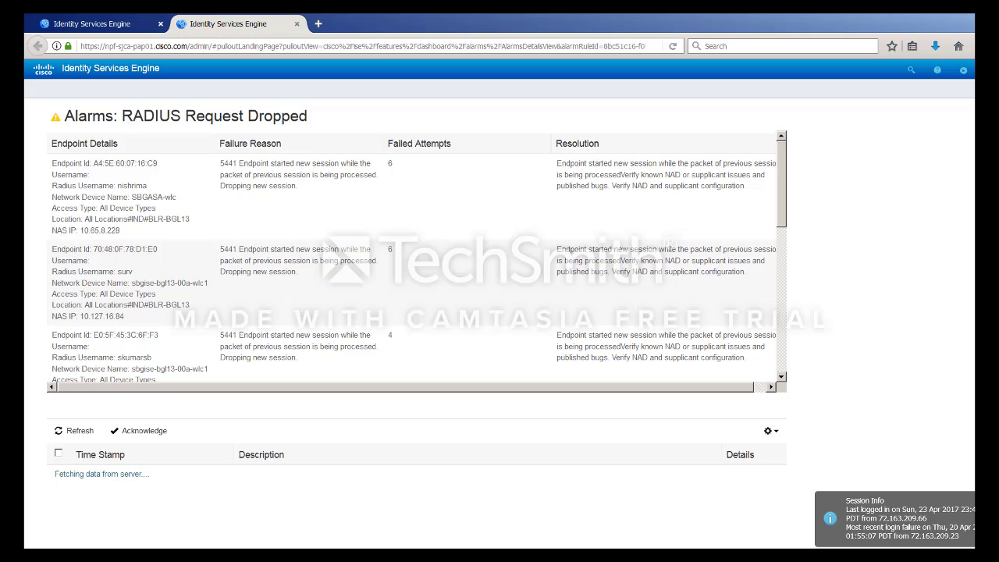
Step: Scroll through the dropped-request entries and open the second event's authentication report
{"action": "scroll", "coordinate": [500, 312], "scroll_direction": "down", "scroll_amount": 2}
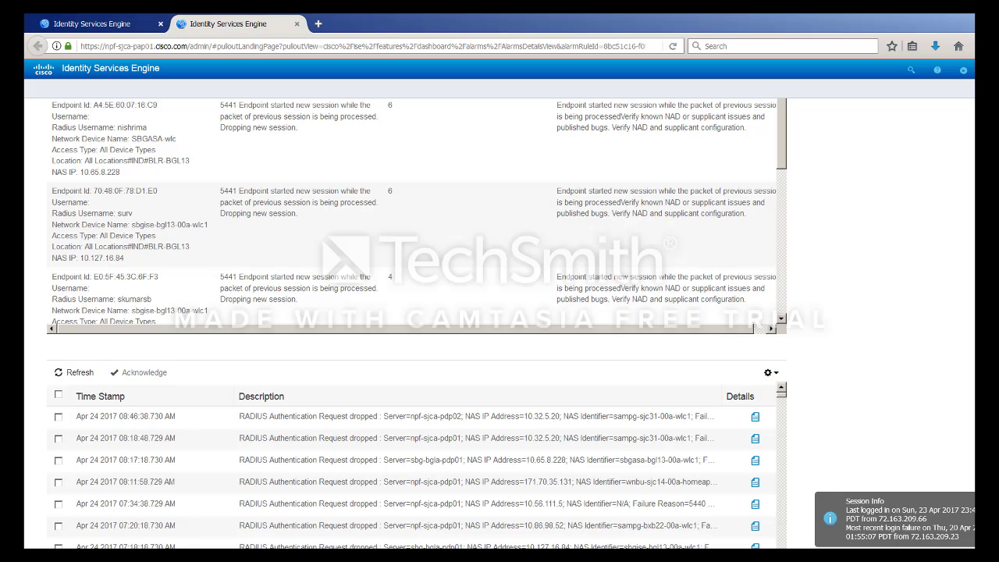
{"action": "scroll", "coordinate": [413, 324], "scroll_direction": "down", "scroll_amount": 3}
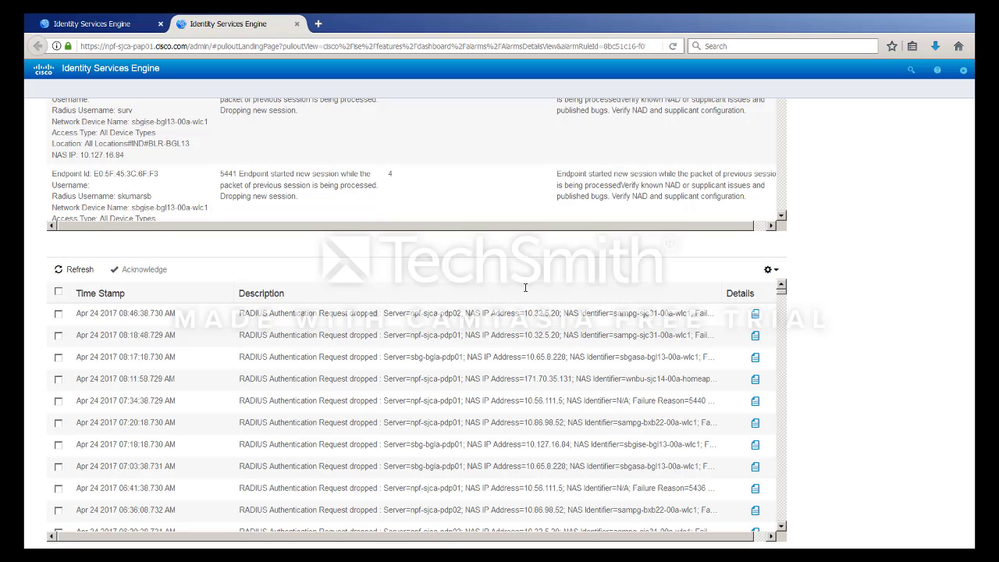
{"action": "left_click", "coordinate": [756, 338]}
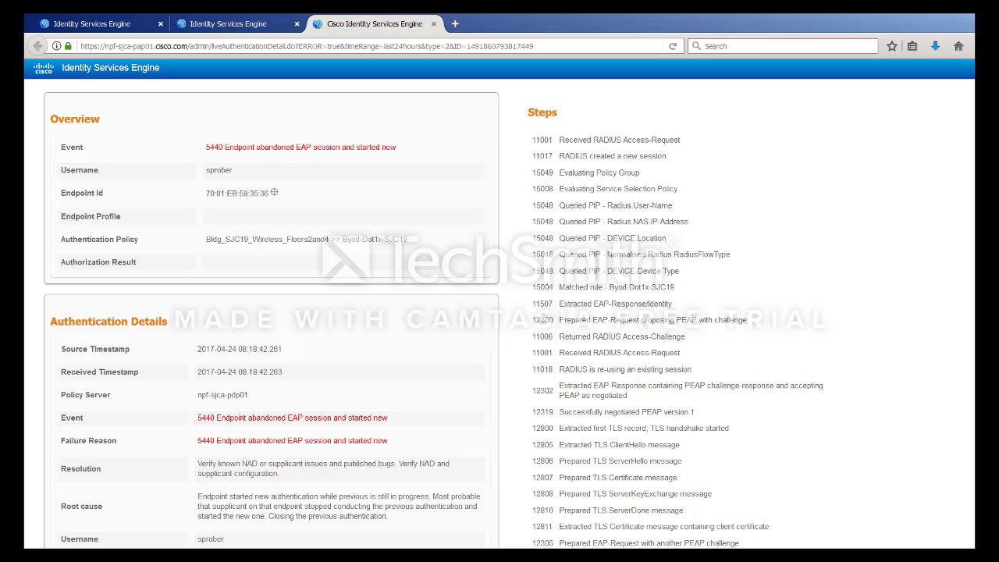
{"action": "scroll", "coordinate": [500, 312], "scroll_direction": "down", "scroll_amount": 8}
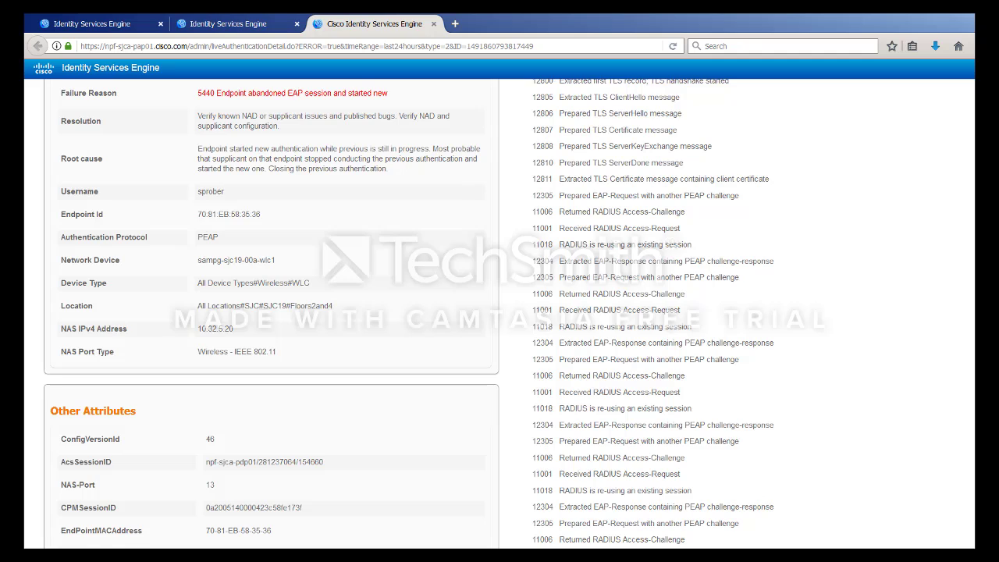
{"action": "scroll", "coordinate": [500, 313], "scroll_direction": "up", "scroll_amount": 8}
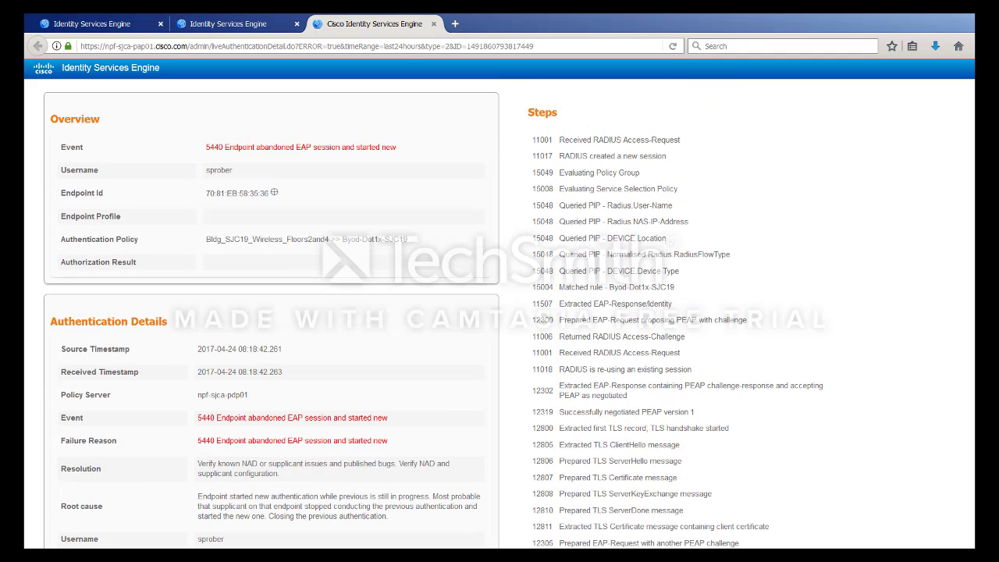
Step: Go from the home dashboard to the Administration > System > Settings page
{"action": "left_click", "coordinate": [77, 26]}
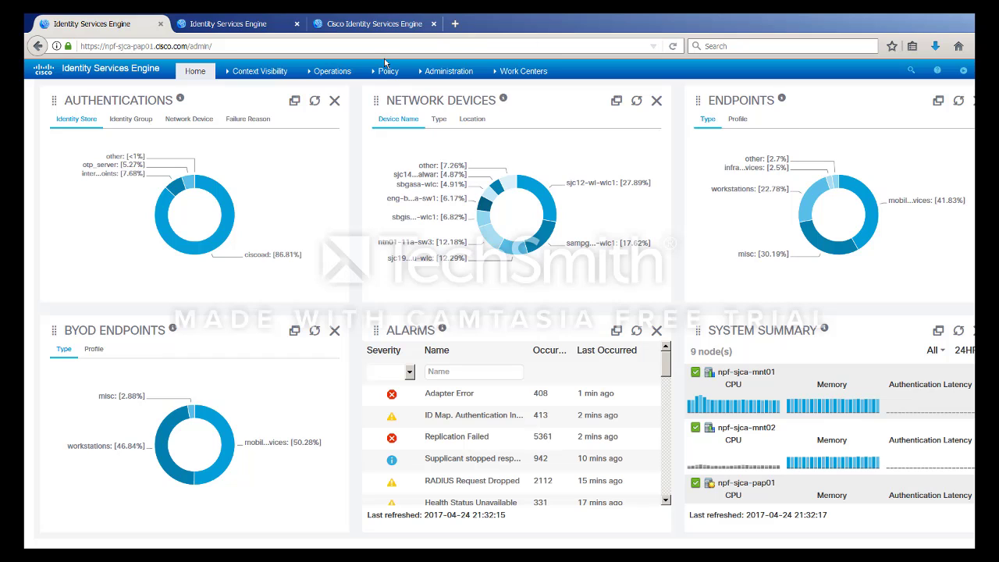
{"action": "left_click", "coordinate": [435, 69]}
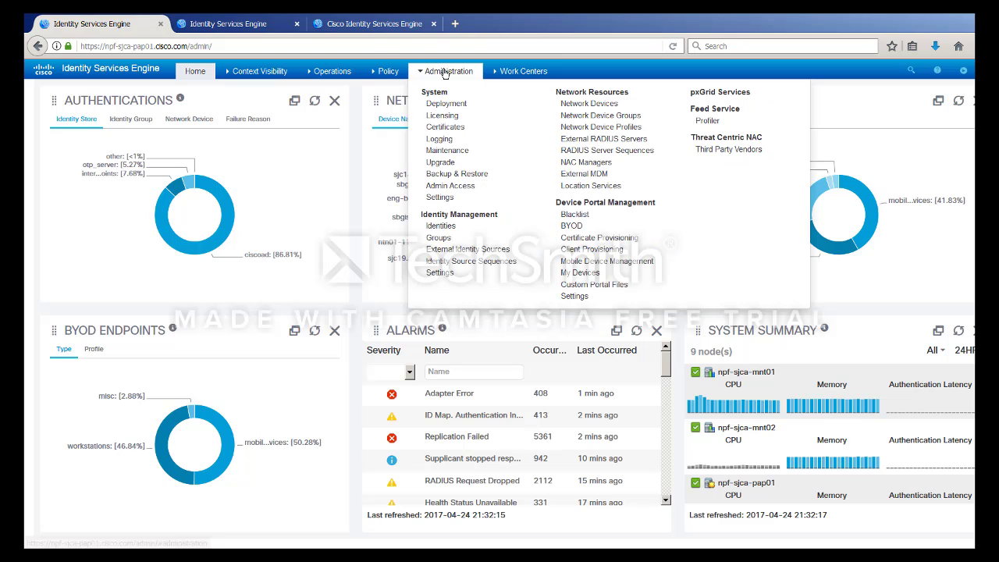
{"action": "left_click", "coordinate": [441, 199]}
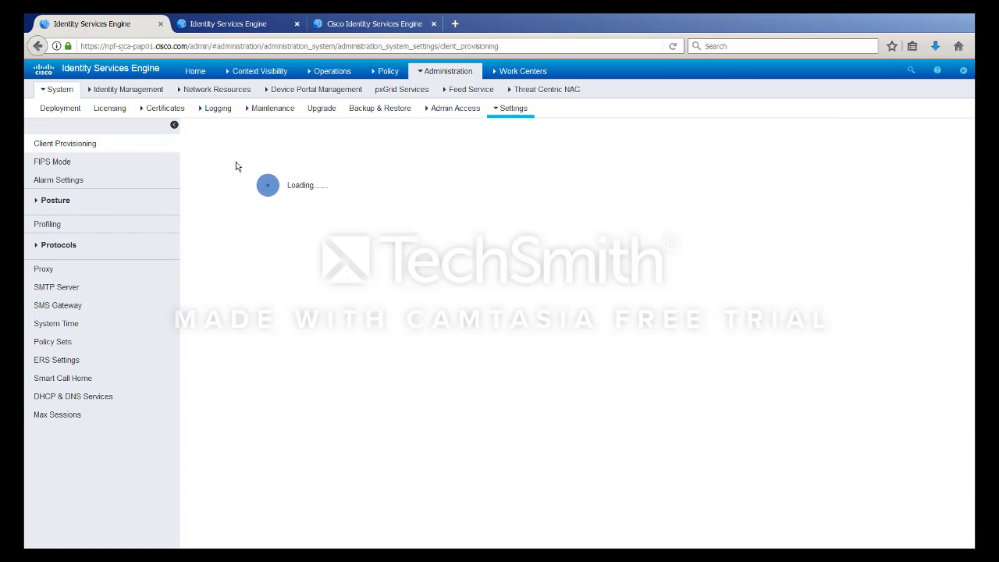
Step: Browse the 162 alarms under Alarm Settings and select 'AD: ISE account password update failed'
{"action": "left_click", "coordinate": [68, 181]}
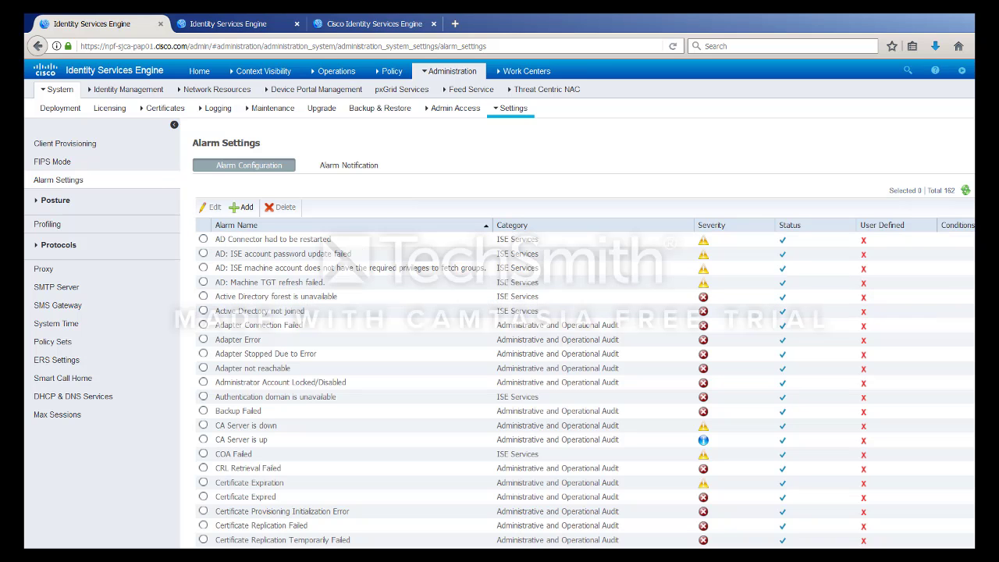
{"action": "scroll", "coordinate": [585, 391], "scroll_direction": "down", "scroll_amount": 15}
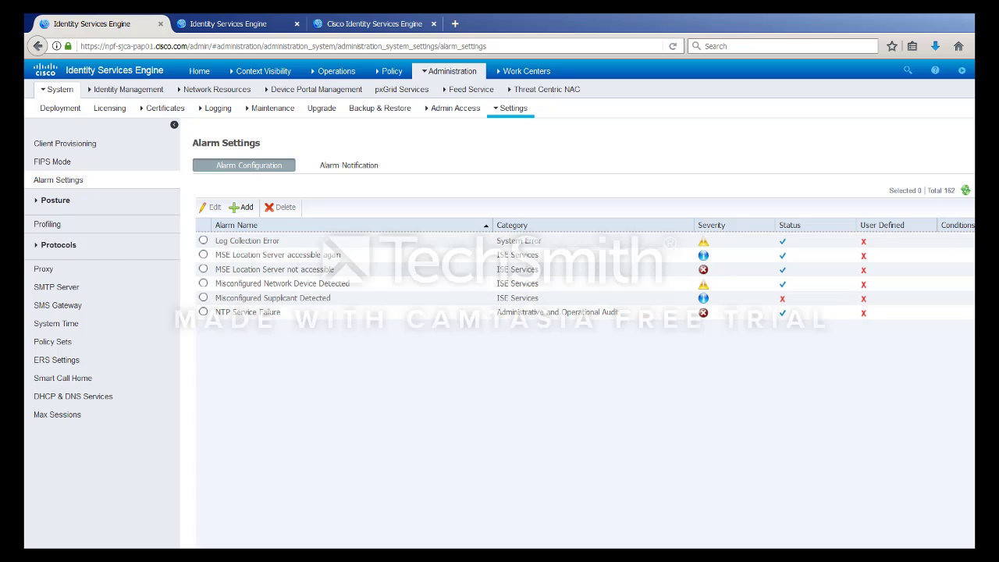
{"action": "scroll", "coordinate": [937, 260], "scroll_direction": "up", "scroll_amount": 15}
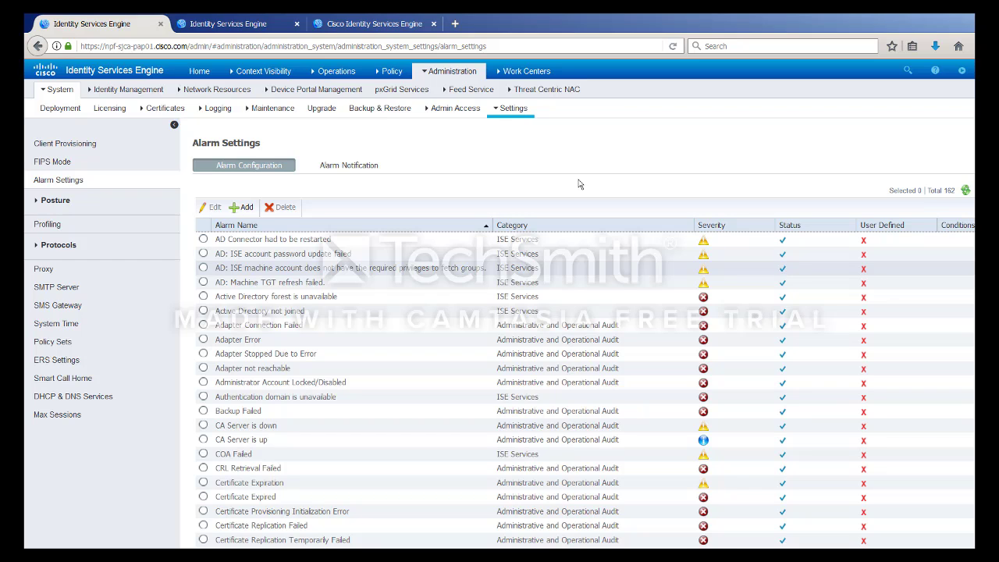
{"action": "left_click", "coordinate": [203, 254]}
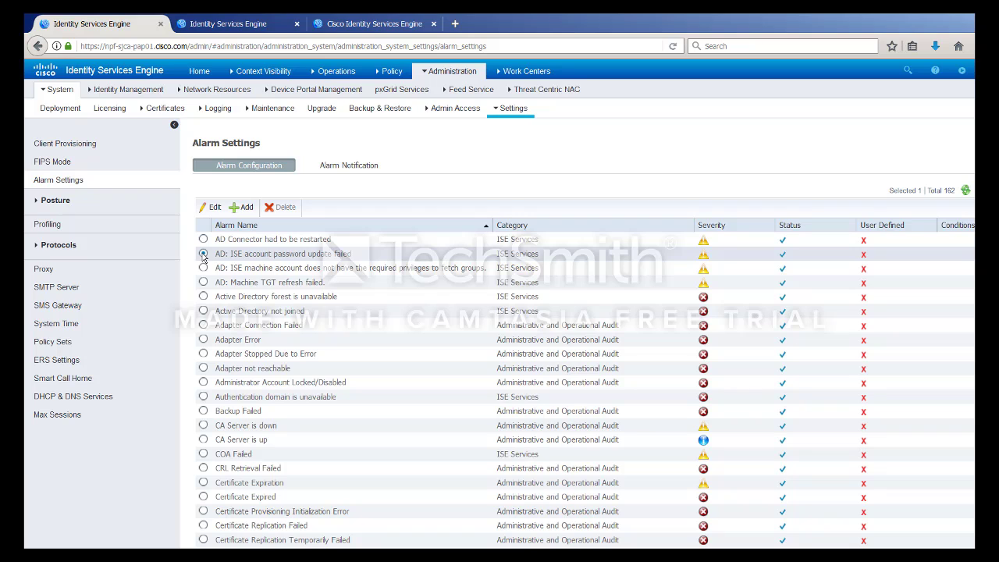
{"action": "left_click", "coordinate": [209, 209]}
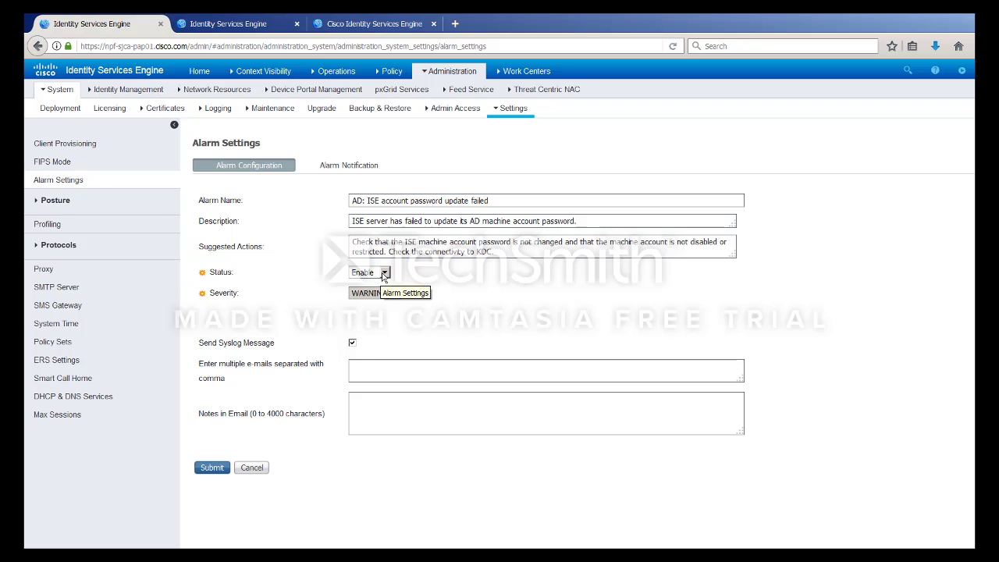
{"action": "left_click", "coordinate": [382, 273]}
{"action": "left_click", "coordinate": [383, 275]}
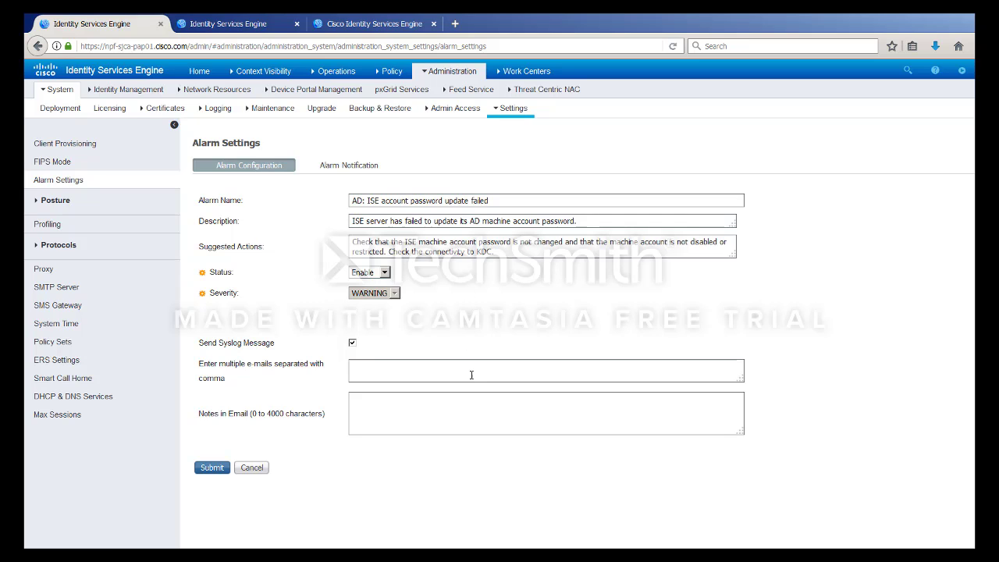
{"action": "left_click", "coordinate": [427, 373]}
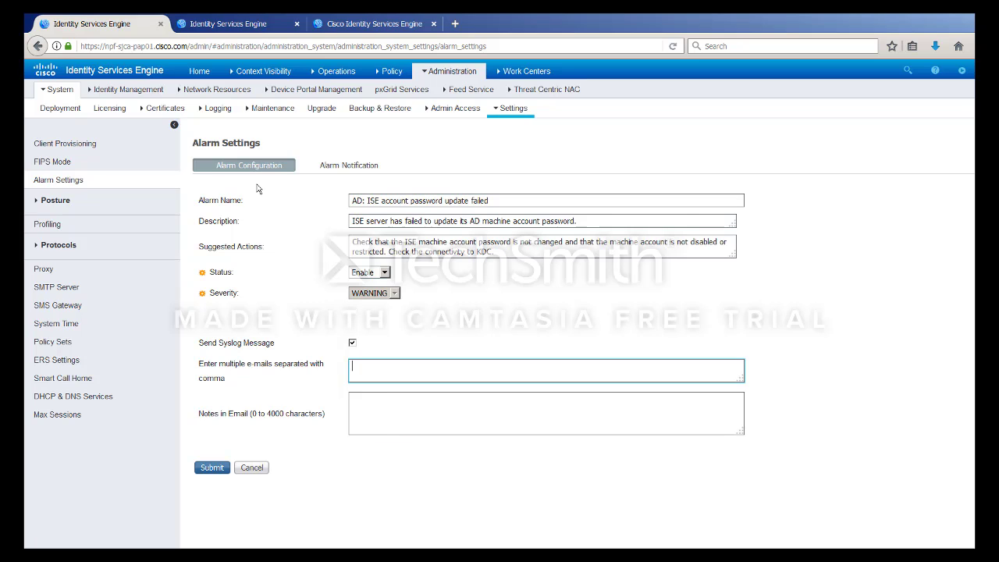
{"action": "left_click", "coordinate": [252, 468]}
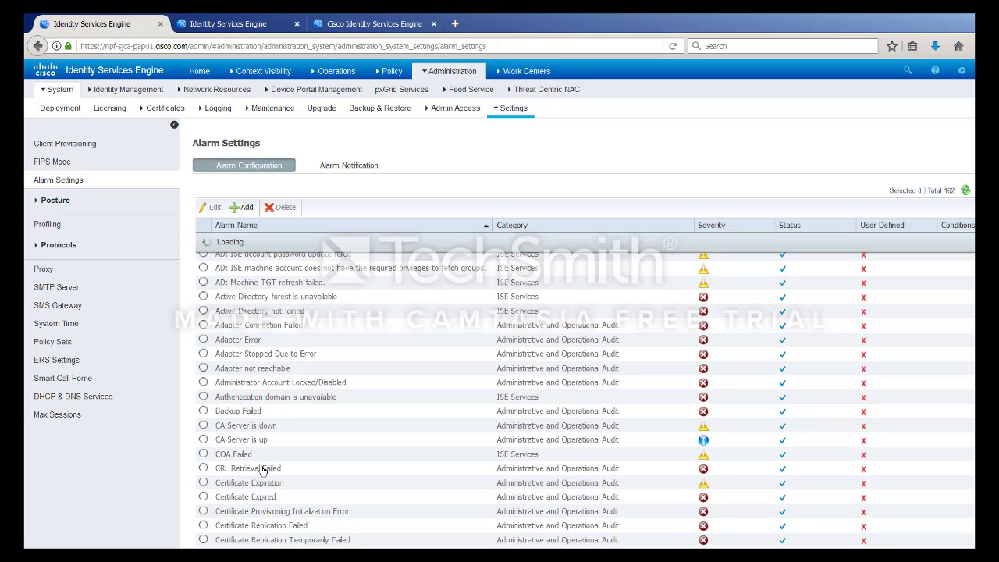
Step: Add an alarm, trying High Authentication Latency, then High Disk Space Utilization with its 90 percent threshold
{"action": "left_click", "coordinate": [244, 210]}
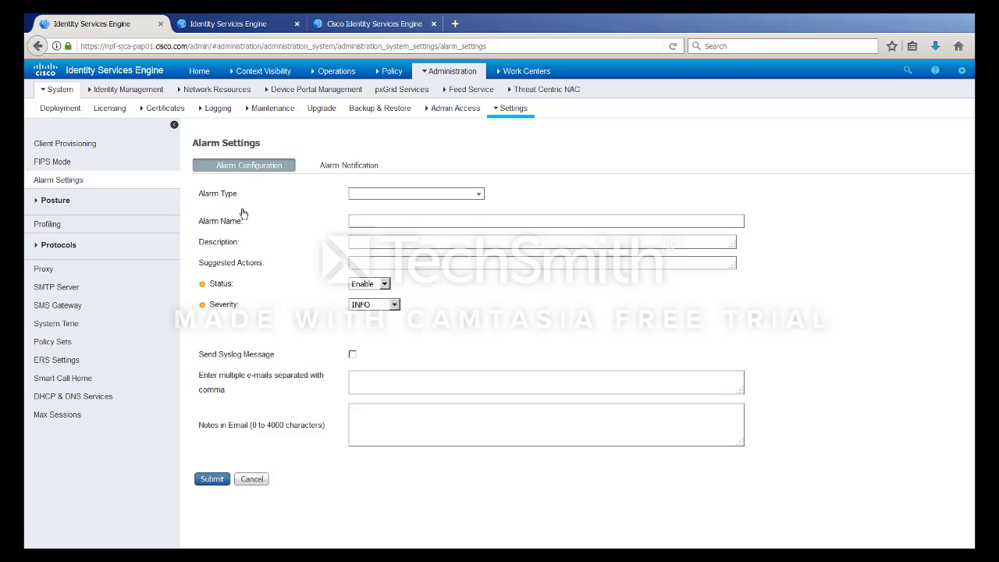
{"action": "left_click", "coordinate": [480, 196]}
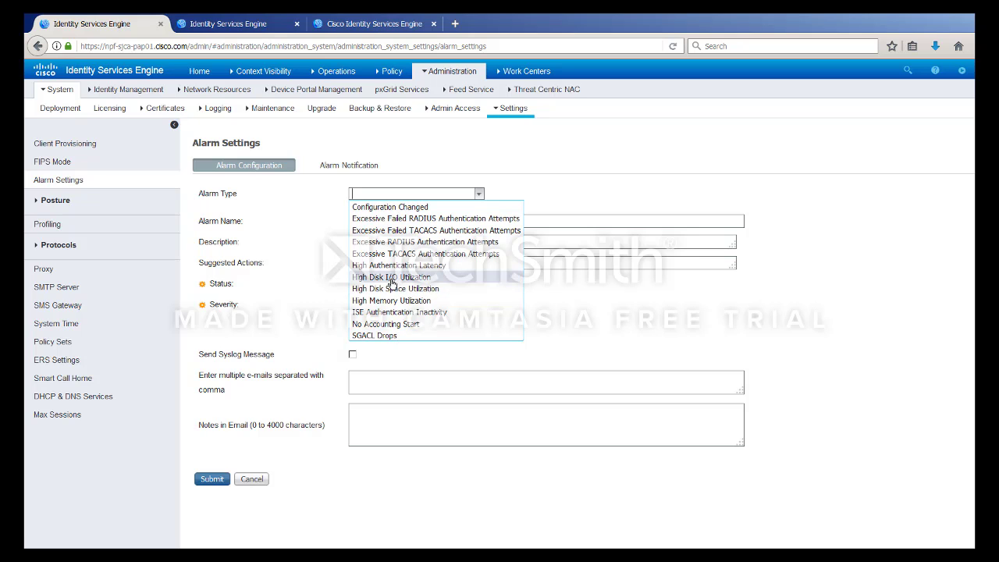
{"action": "left_click", "coordinate": [400, 265]}
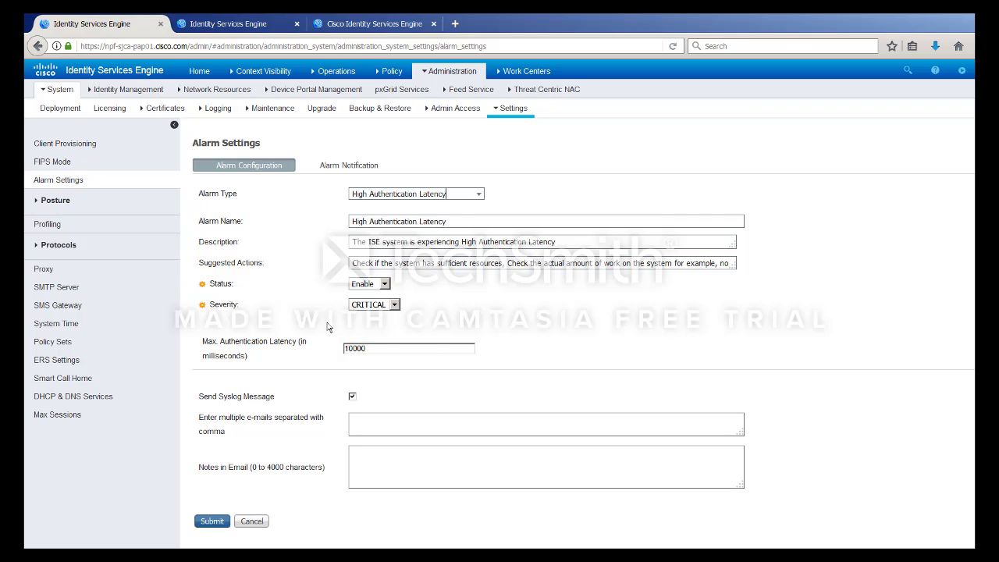
{"action": "left_click", "coordinate": [377, 349]}
{"action": "left_click", "coordinate": [478, 197]}
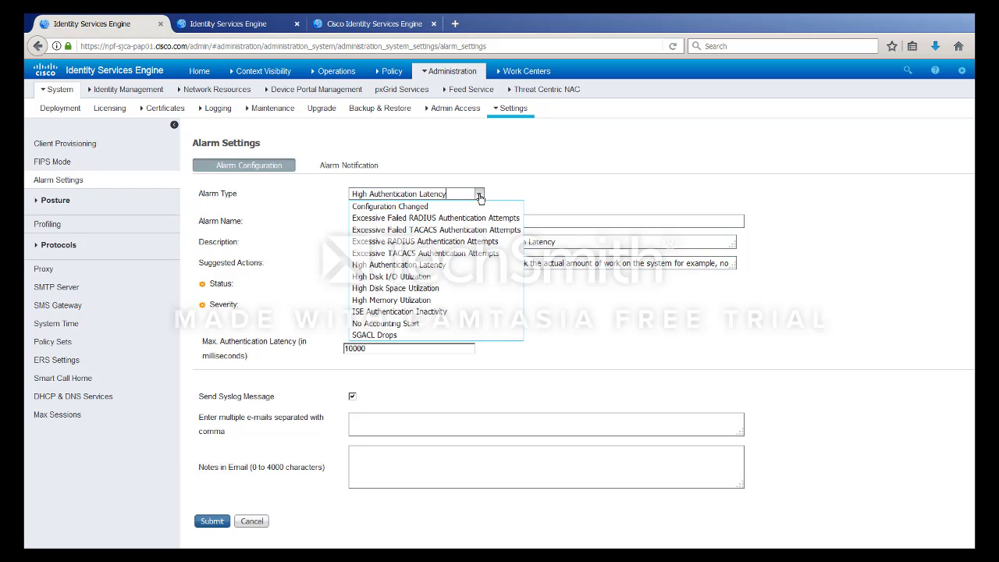
{"action": "left_click", "coordinate": [416, 289]}
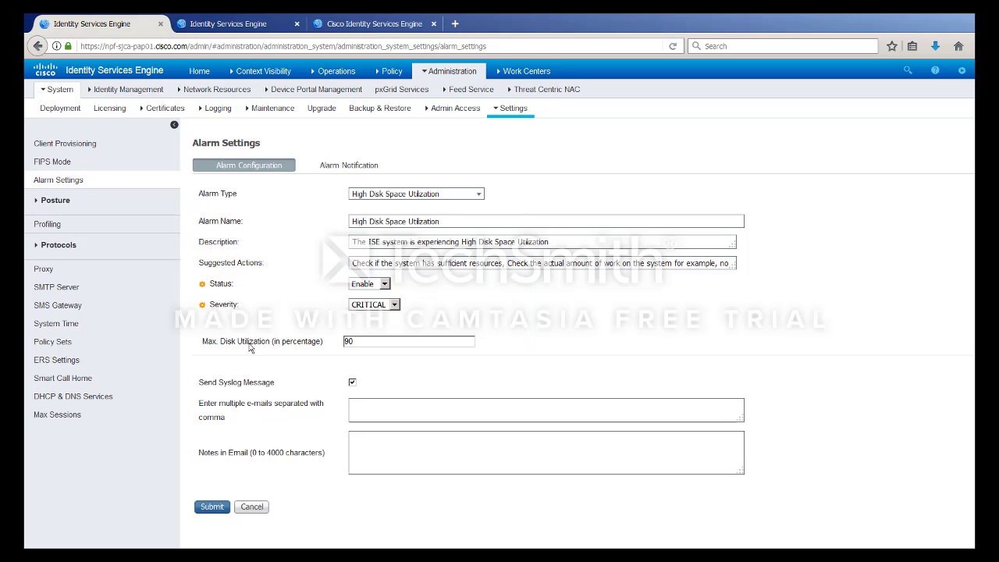
{"action": "left_click", "coordinate": [386, 341]}
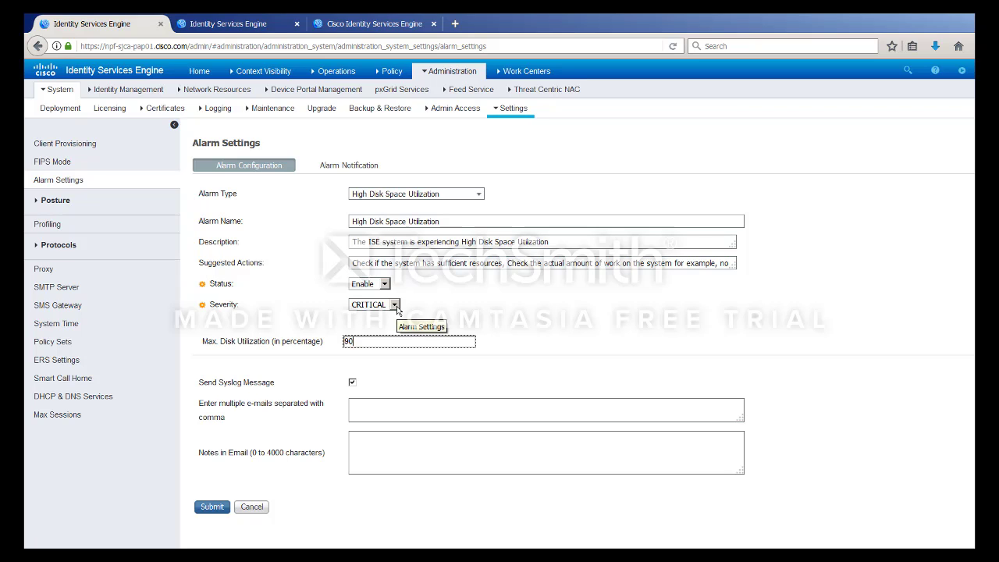
Step: Cancel the new alarm and check the 162-alarm table's columns, now including Conditions
{"action": "left_click", "coordinate": [252, 507]}
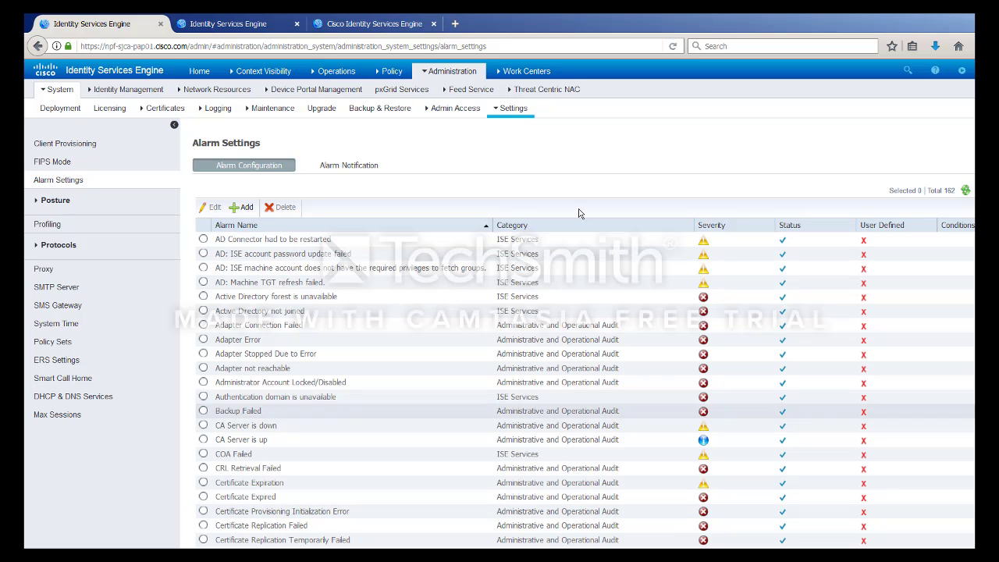
{"action": "left_click", "coordinate": [966, 190]}
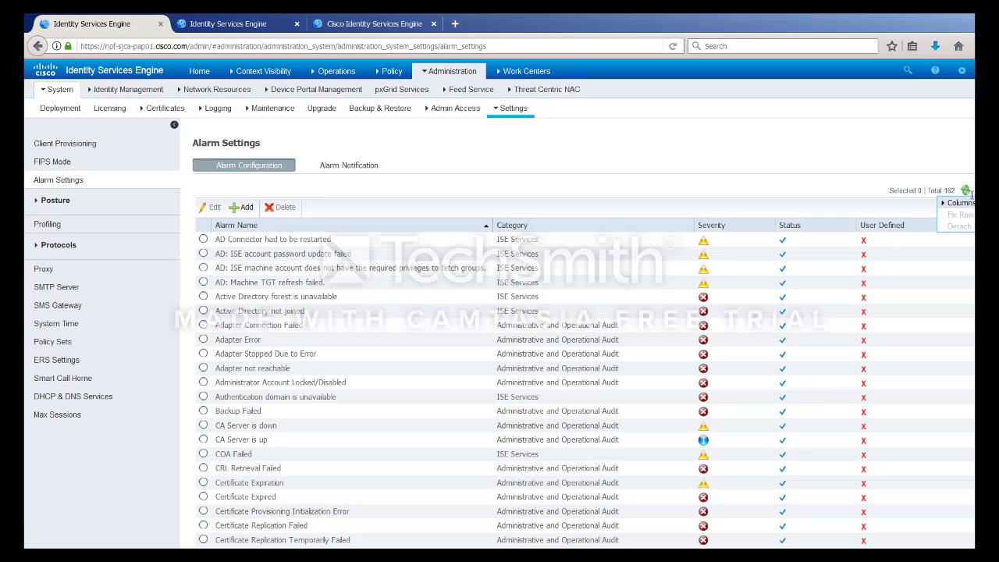
{"action": "mouse_move", "coordinate": [962, 204]}
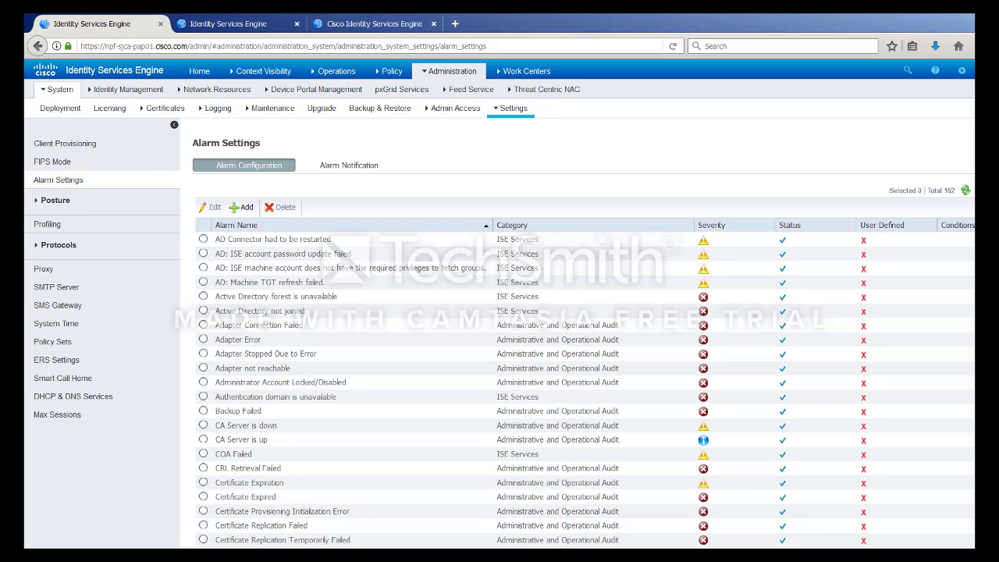
{"action": "scroll", "coordinate": [586, 336], "scroll_direction": "down", "scroll_amount": 3}
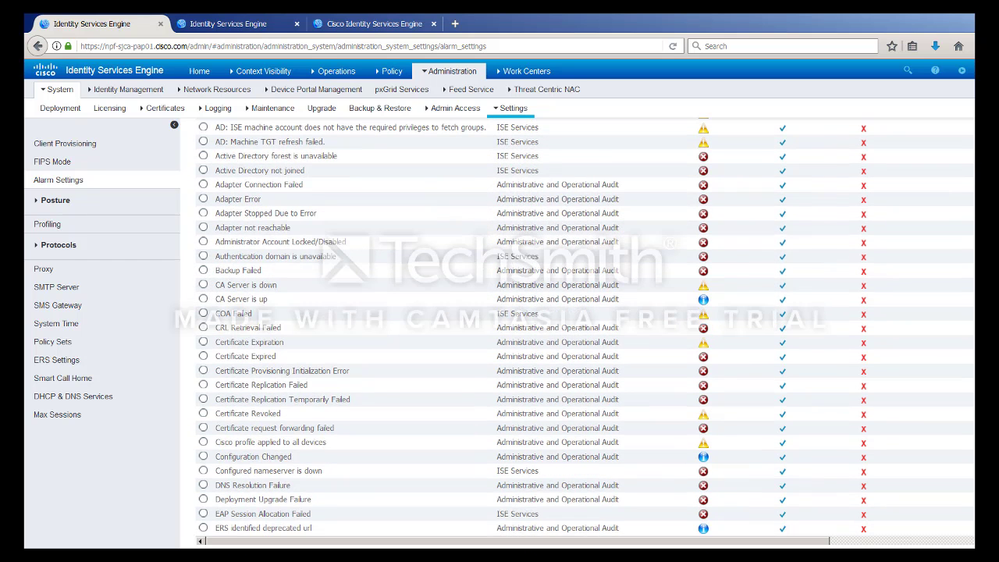
{"action": "scroll", "coordinate": [585, 336], "scroll_direction": "up", "scroll_amount": 3}
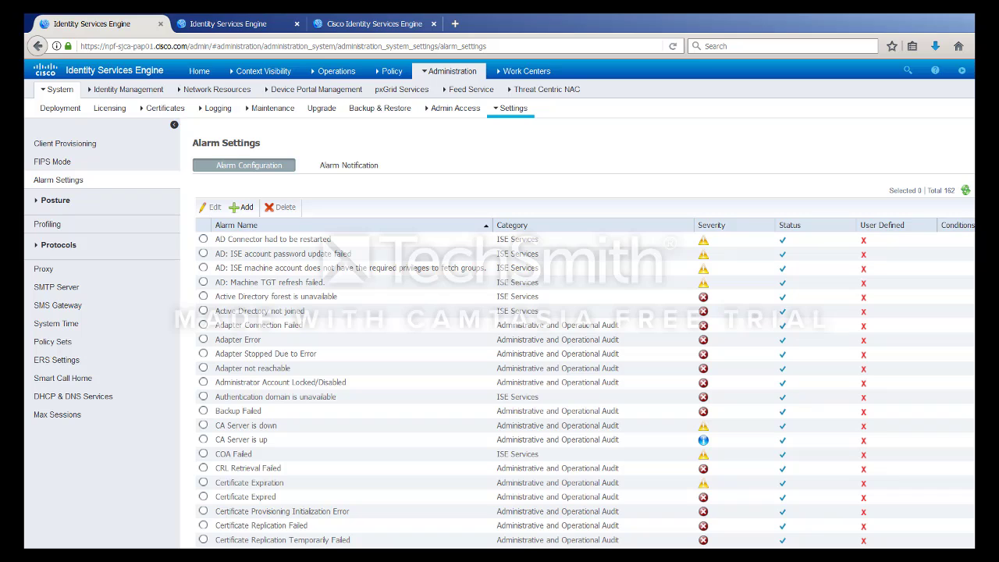